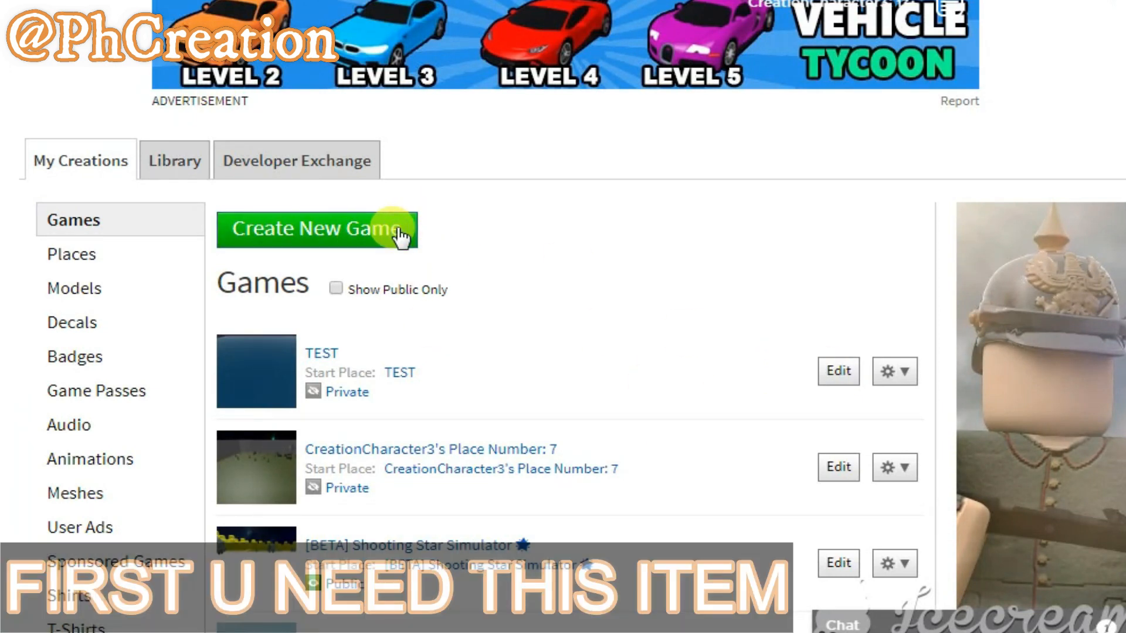
Create a new game from the Baseplate template.
click(401, 237)
scroll(197, 284, down, 3)
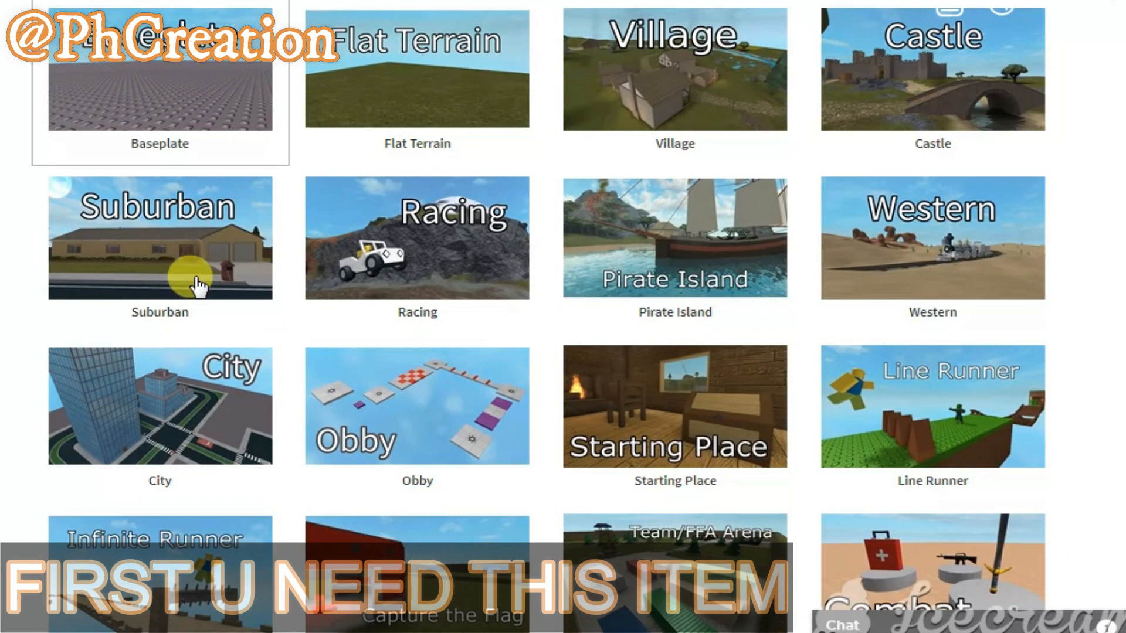
scroll(197, 285, down, 7)
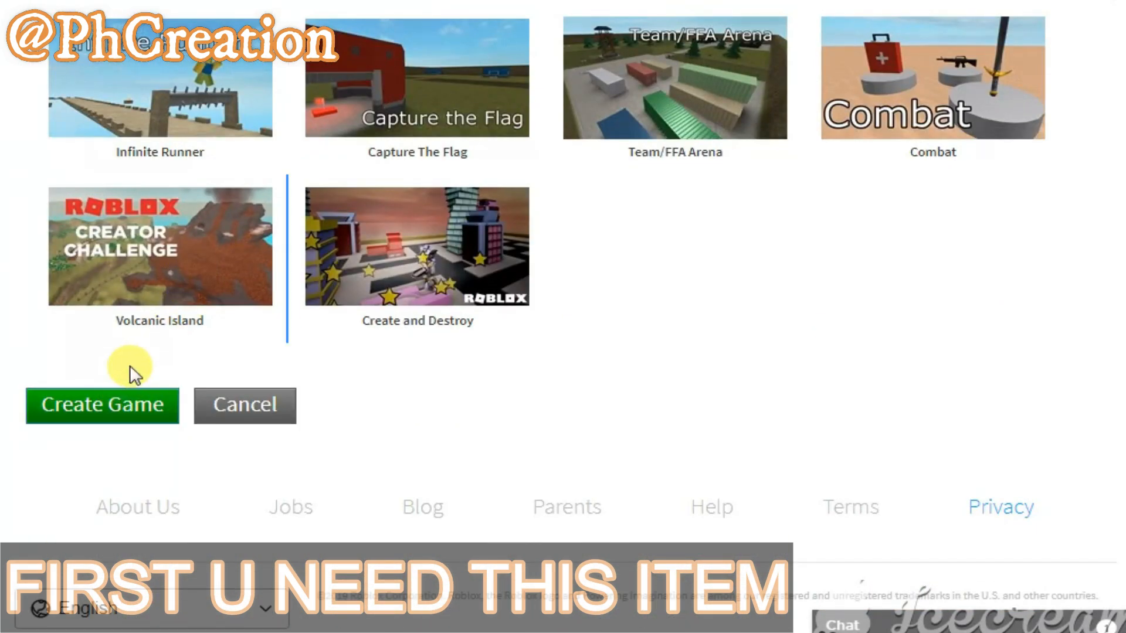
click(123, 411)
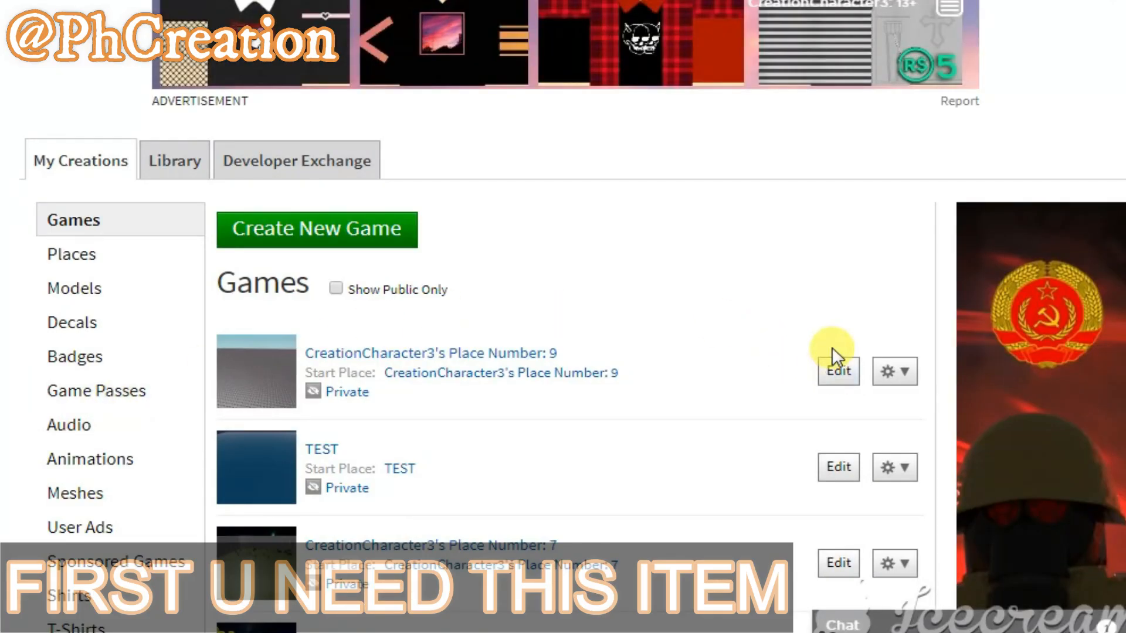
Open the newly created game for editing, dismiss the download prompt, and switch to Roblox Studio.
click(839, 378)
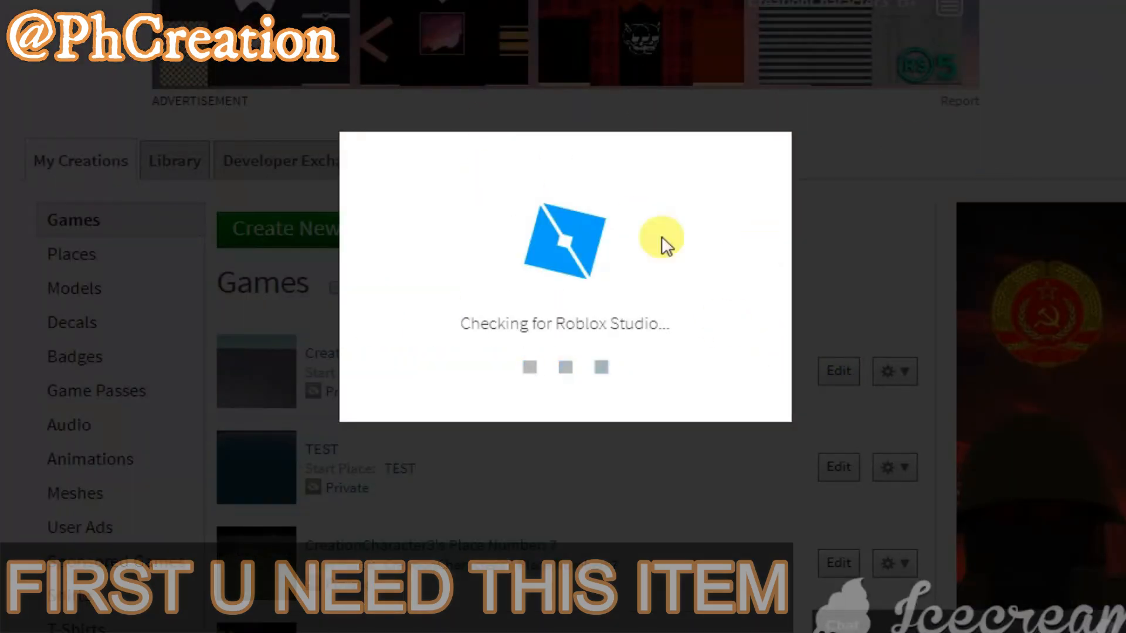
click(670, 49)
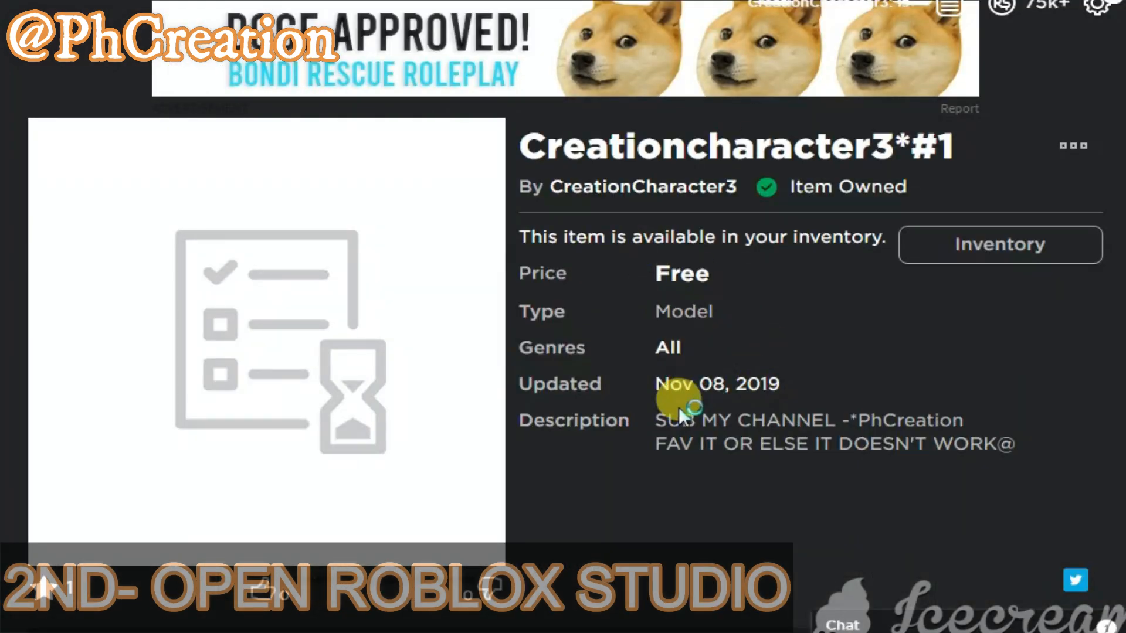
drag(680, 413, 1035, 452)
click(989, 449)
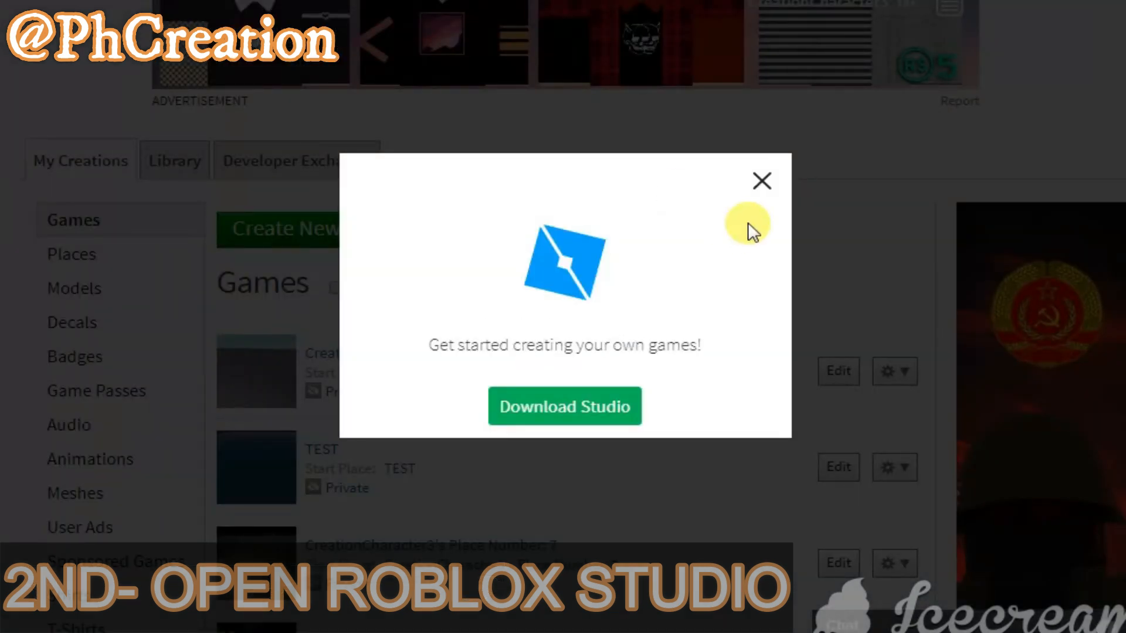
click(760, 181)
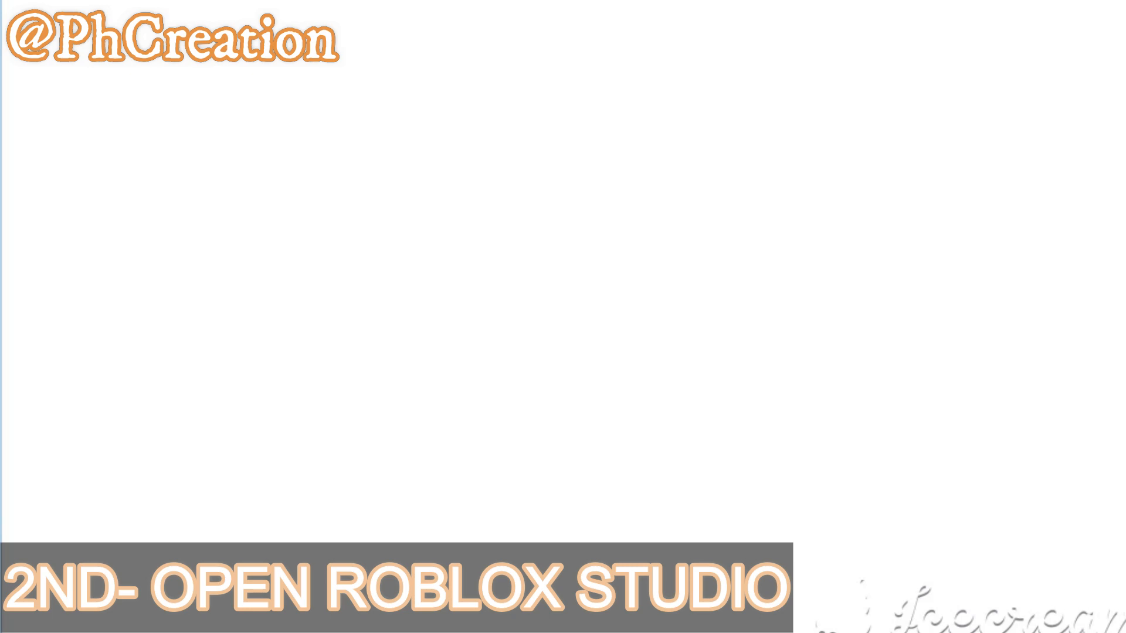
key(alt+Tab)
key(alt+Tab)
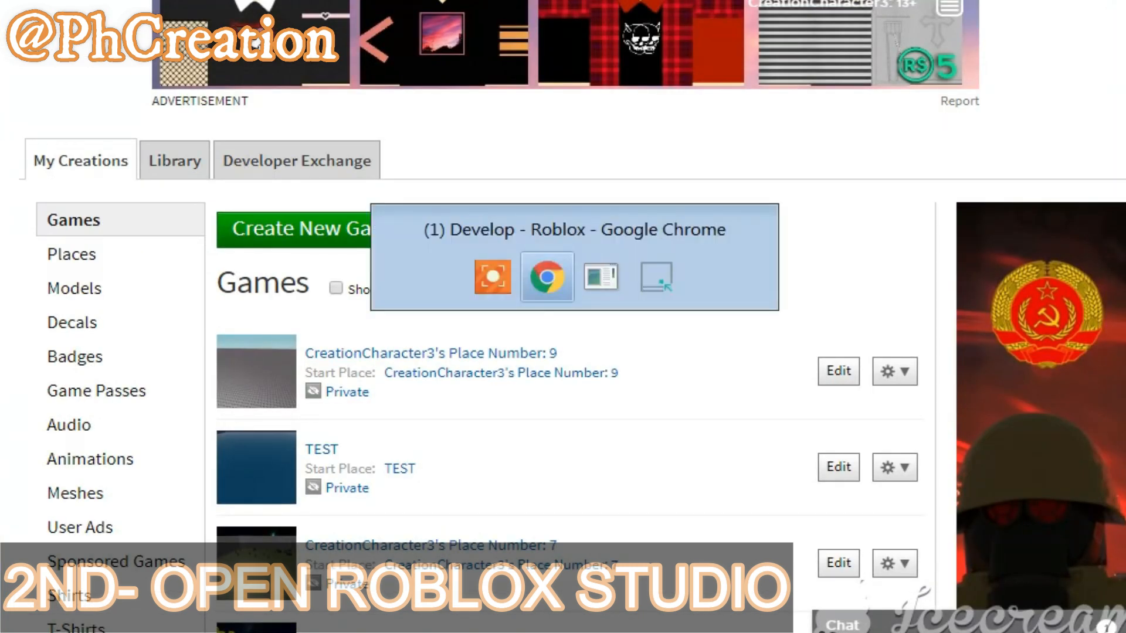
key(alt+Tab)
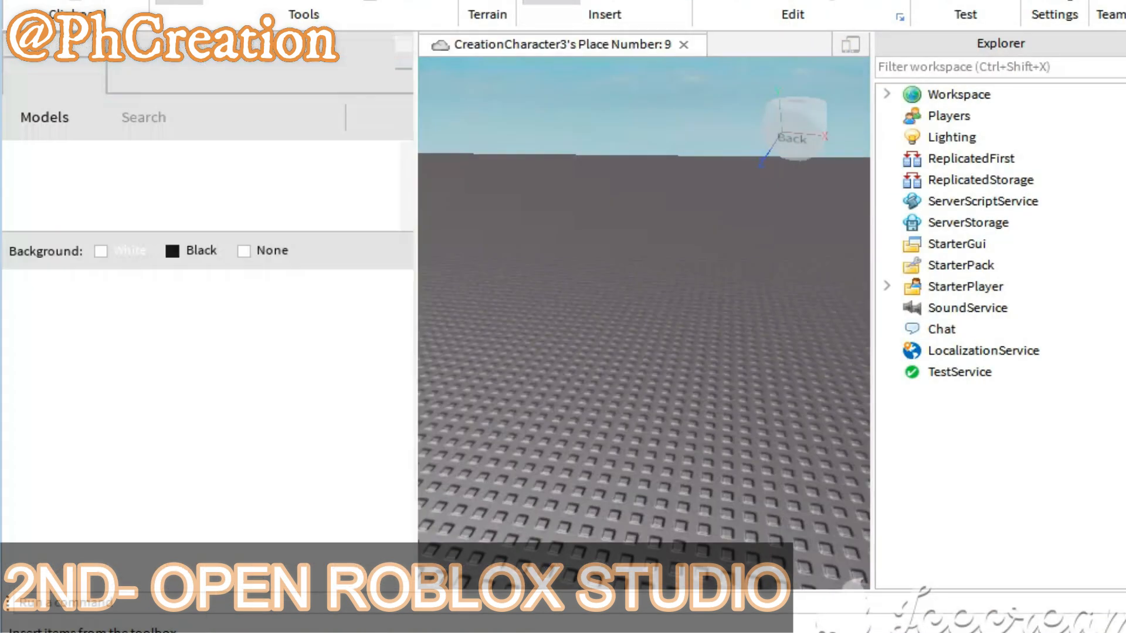
Show My Models in the toolbox and insert the Creationcharacter3*#1 model into the place.
click(156, 75)
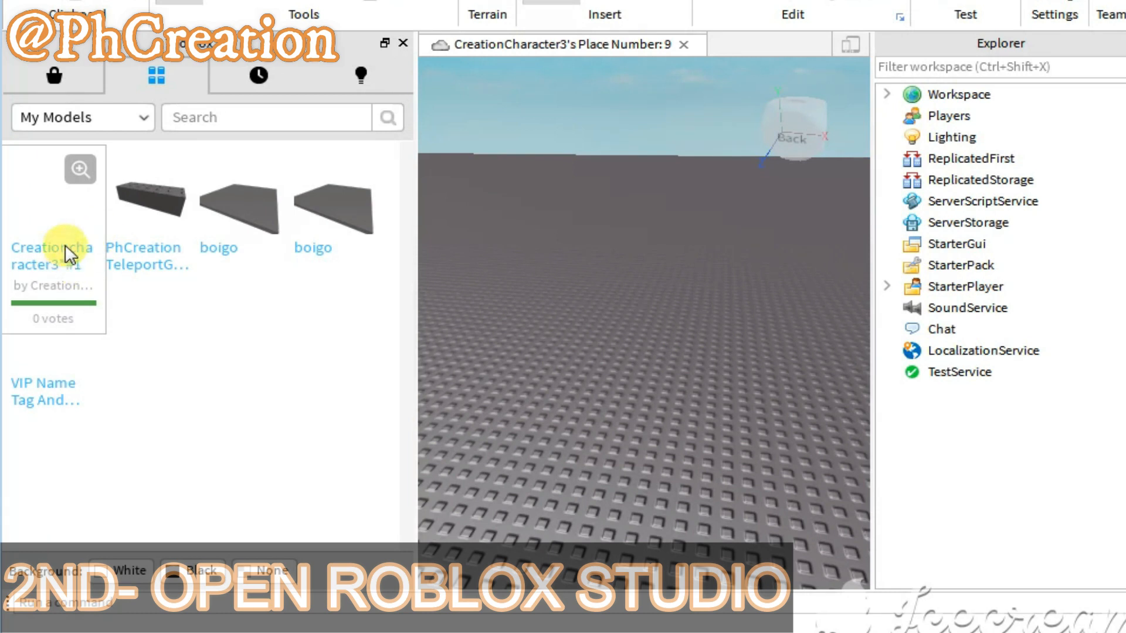
click(55, 216)
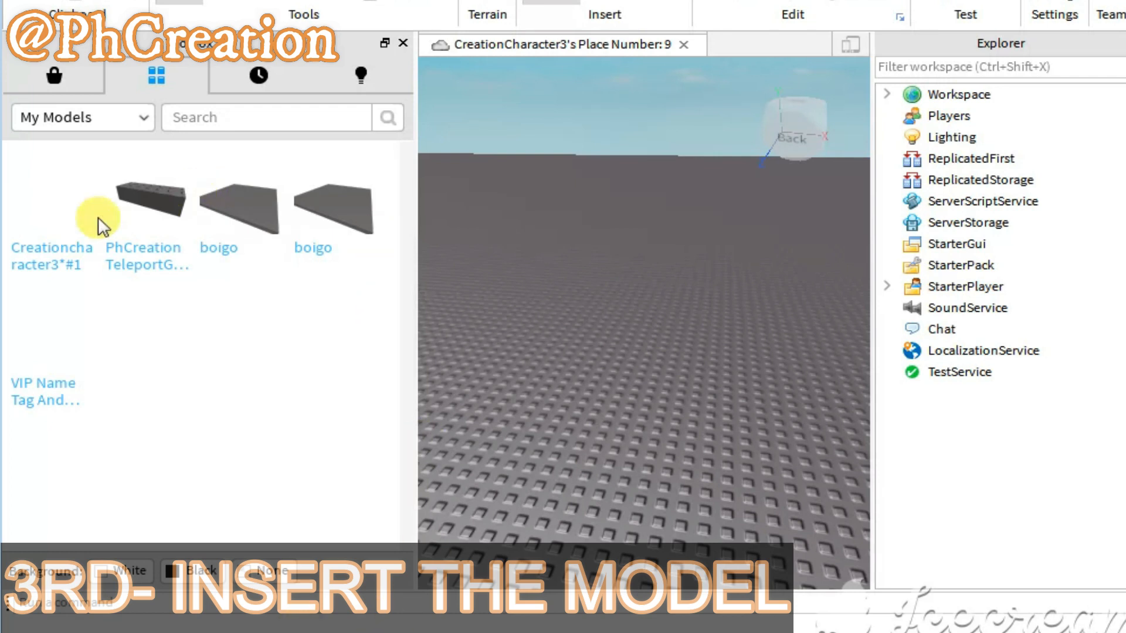
click(60, 170)
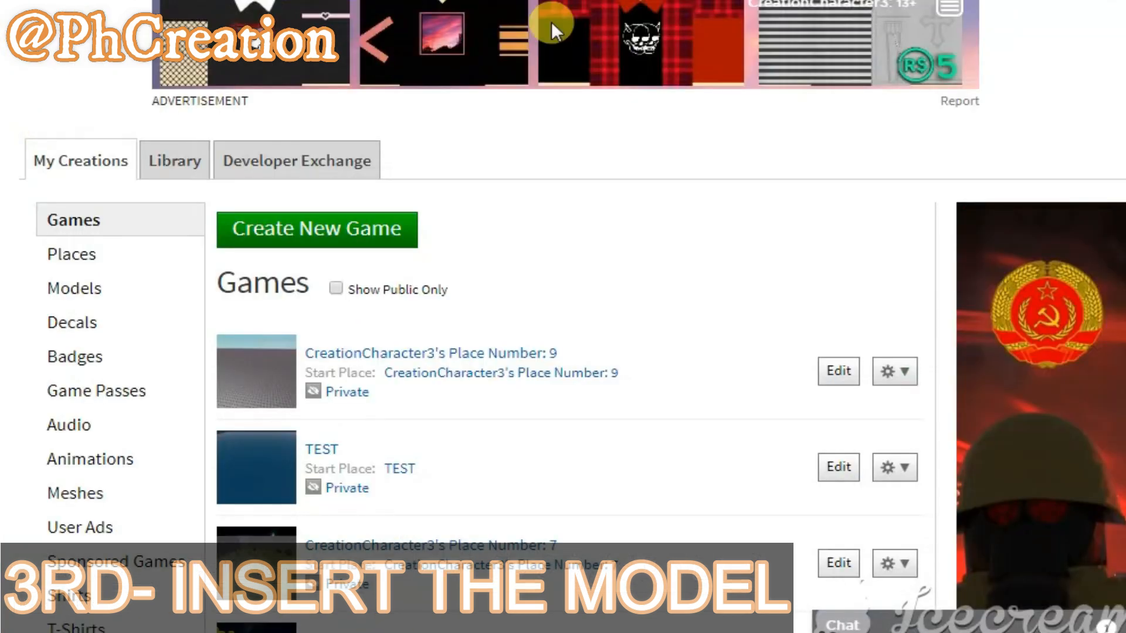
Switch to the browser and examine the item page of the Creationcharacter3*#1 model.
scroll(721, 276, down, 6)
scroll(721, 281, up, 6)
scroll(824, 171, down, 9)
scroll(829, 175, up, 9)
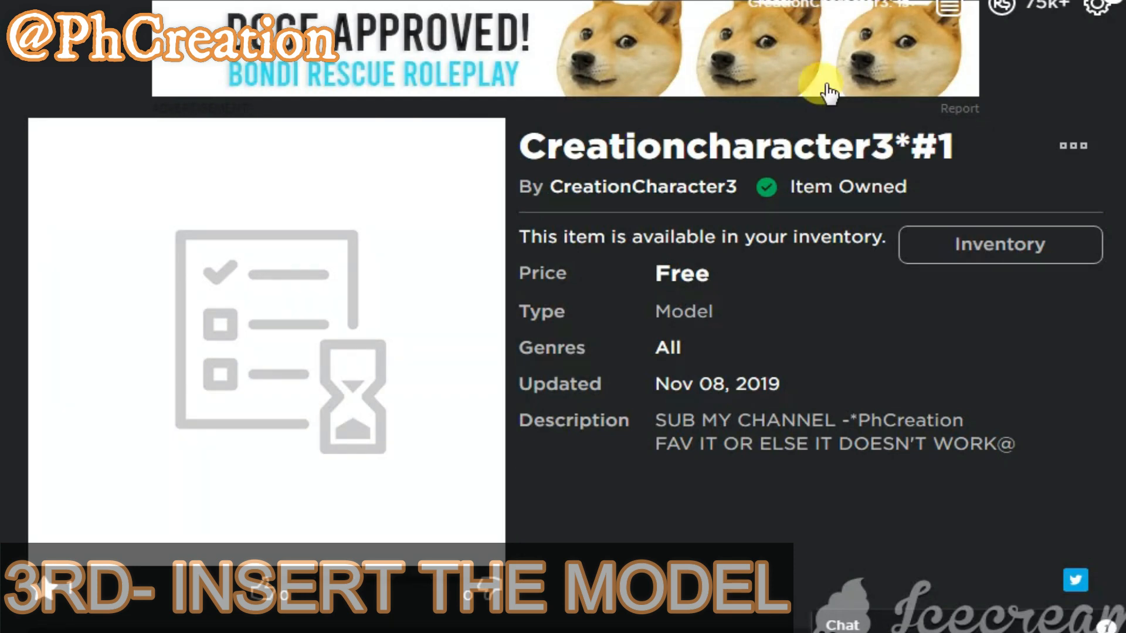
double_click(1053, 29)
click(1052, 26)
key(alt+Tab)
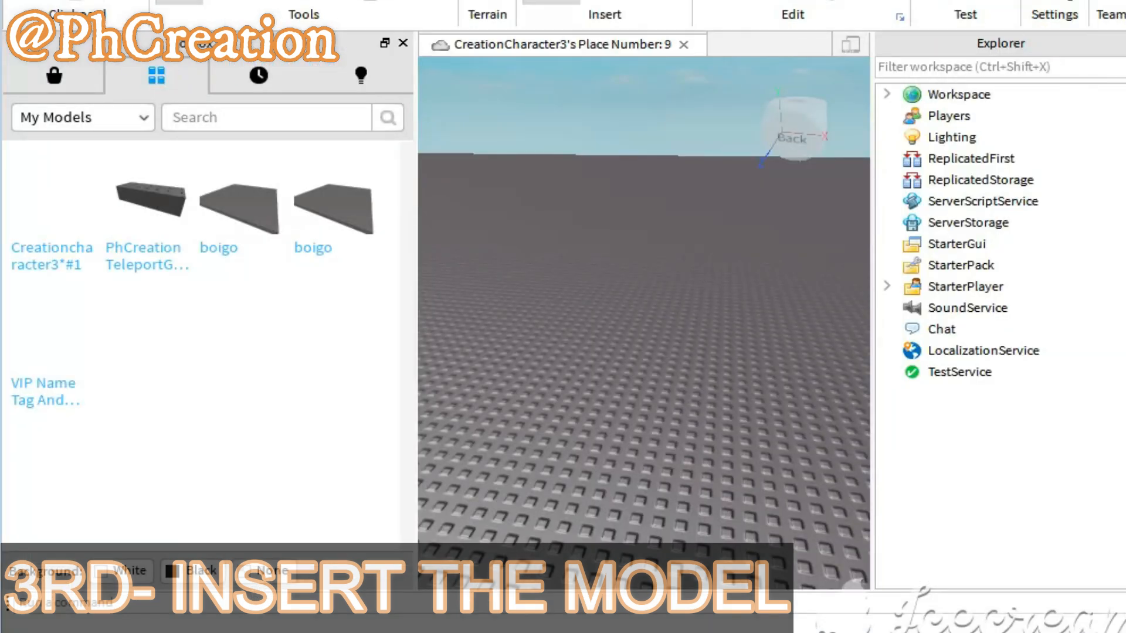
key(alt+Tab)
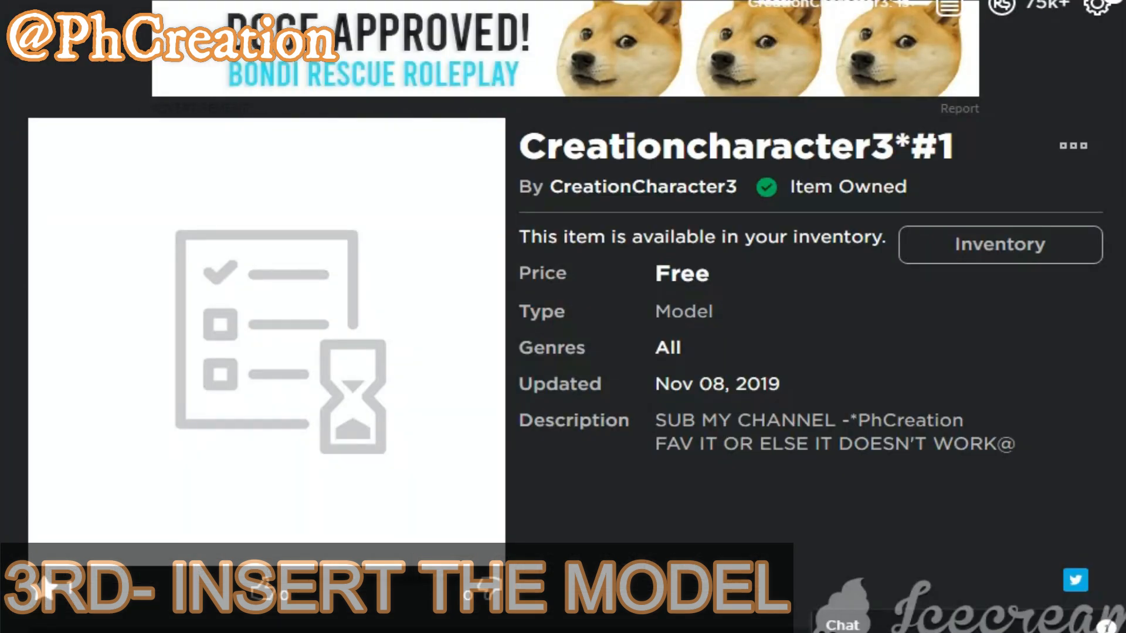
text(wait.)
key(Escape)
key(alt+Tab)
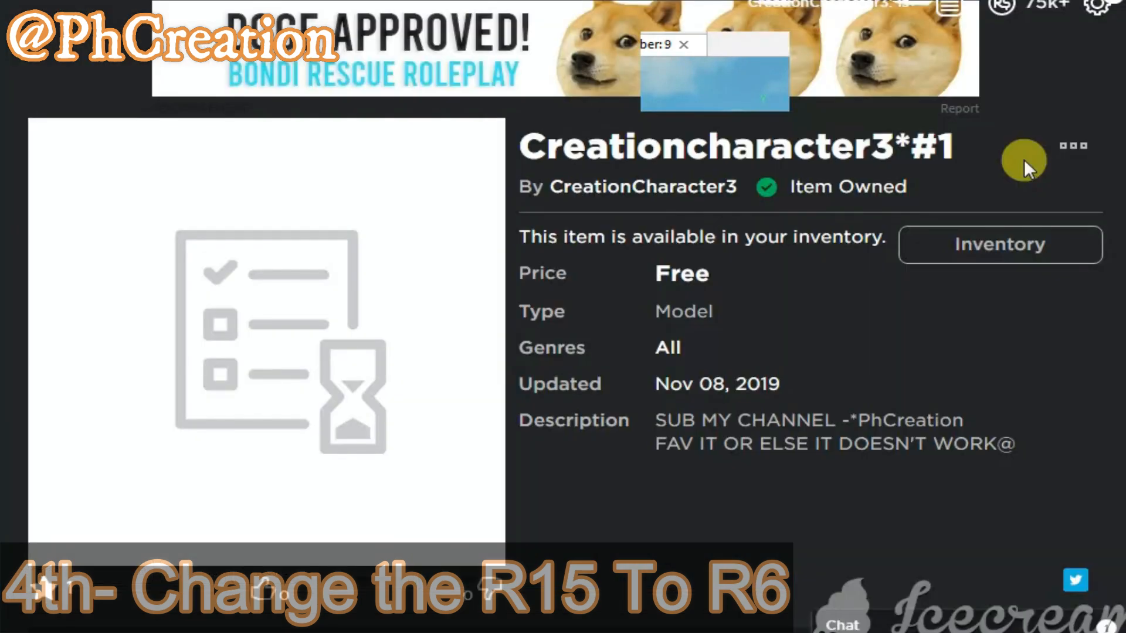
scroll(832, 235, down, 10)
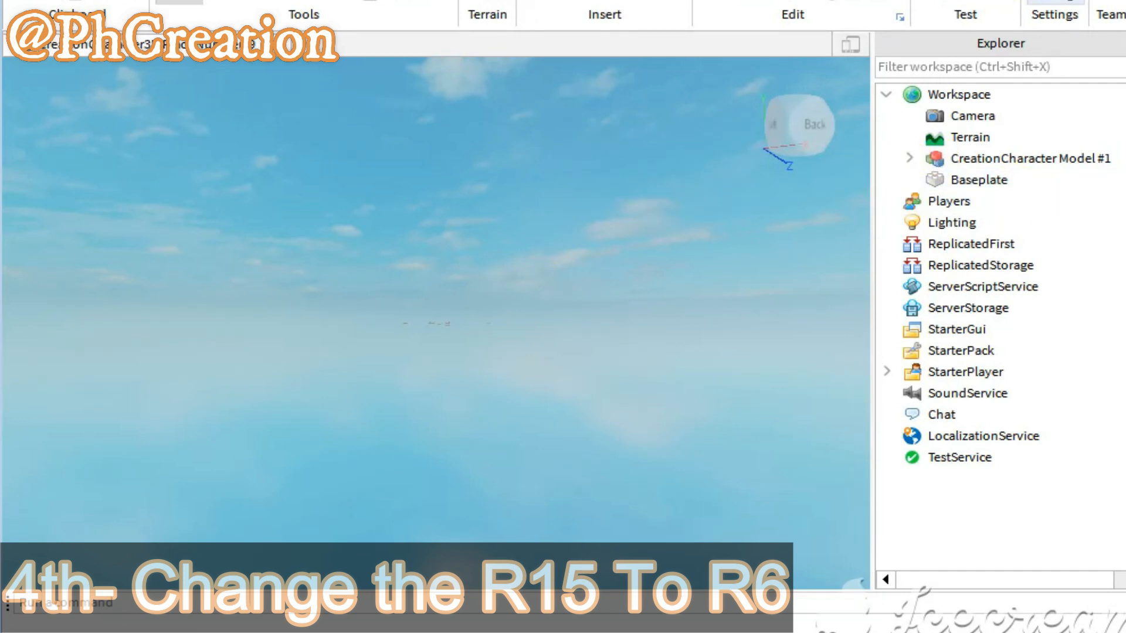
Set the game's avatar type to R6 and save the game settings, accepting the shutdown of running games.
click(1055, 2)
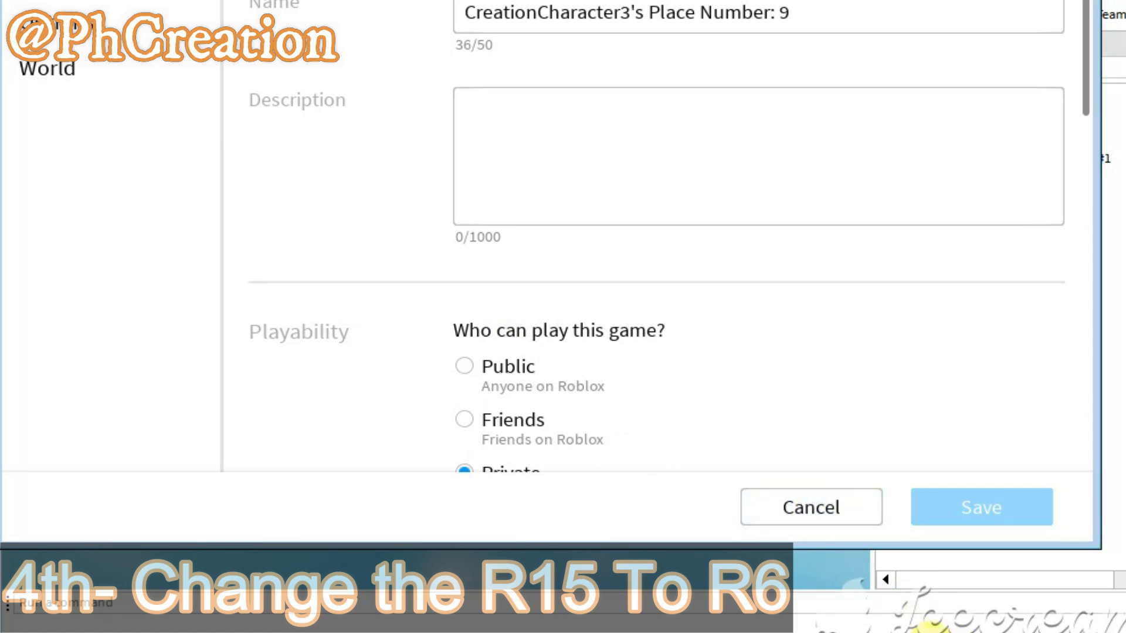
click(140, 2)
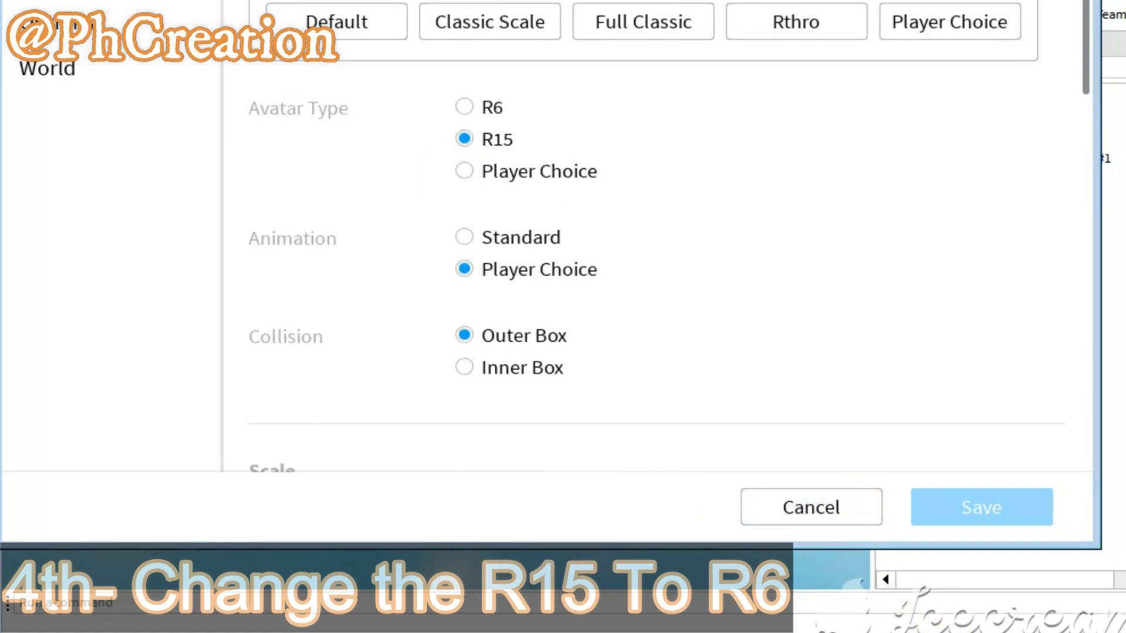
click(518, 107)
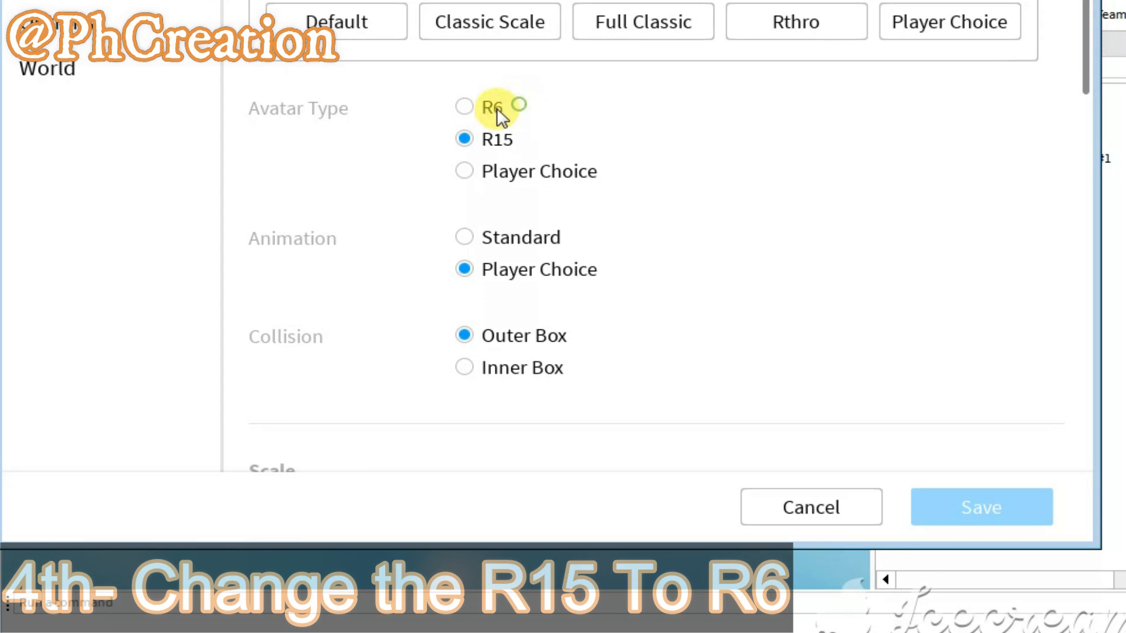
click(467, 108)
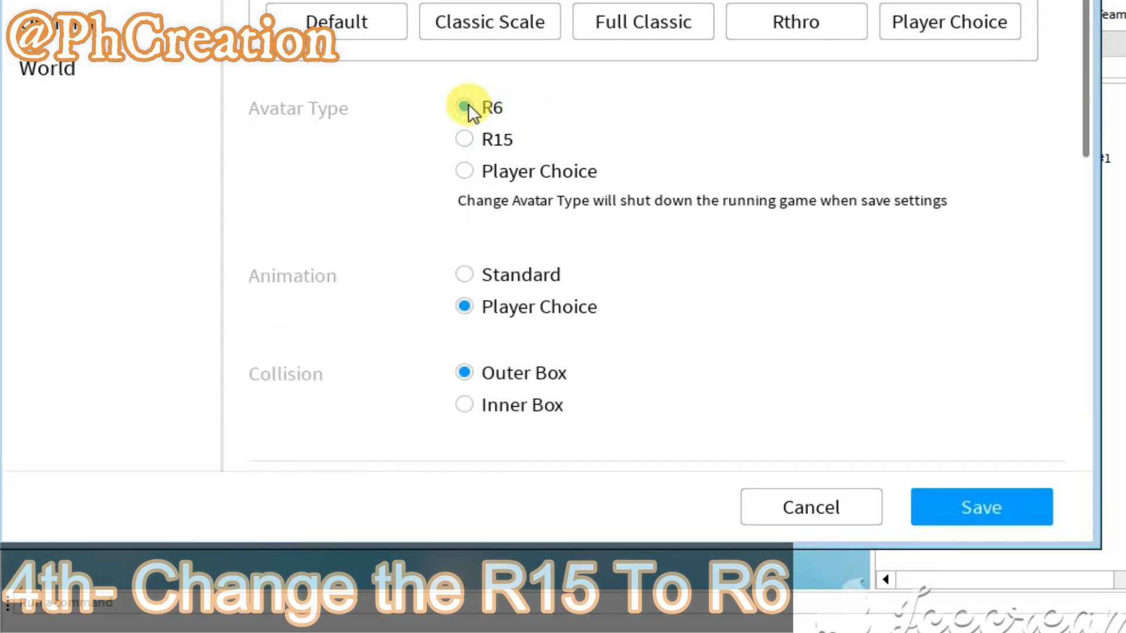
click(969, 509)
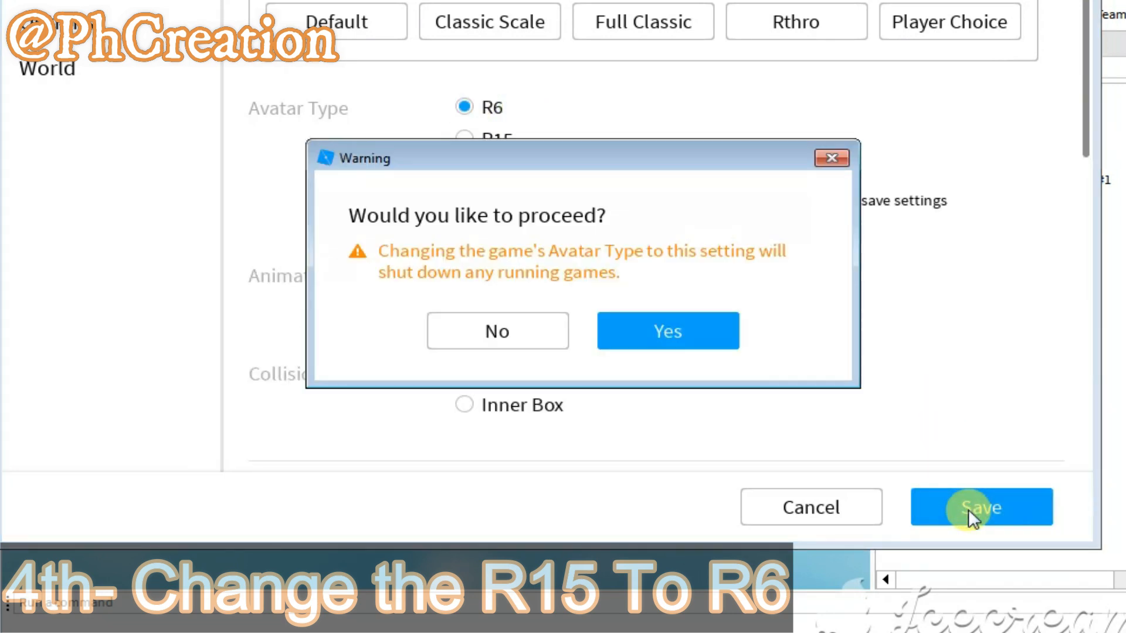
click(680, 331)
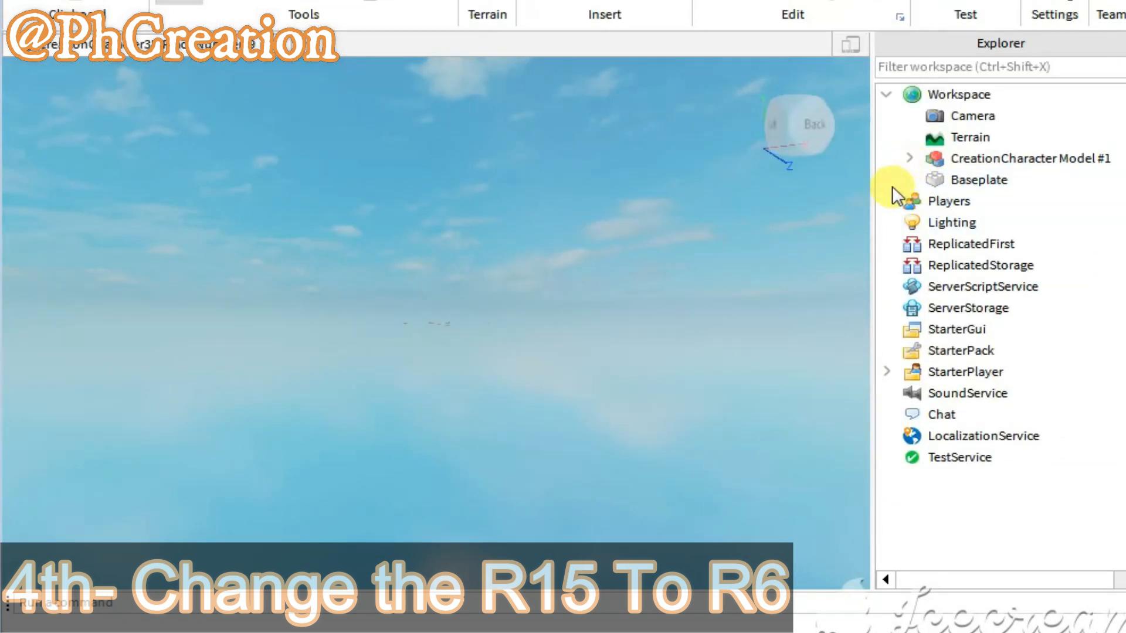
Expand CreationCharacter Model #1, read its "read this" script including the credit lines, and return to the place view.
click(909, 158)
click(972, 181)
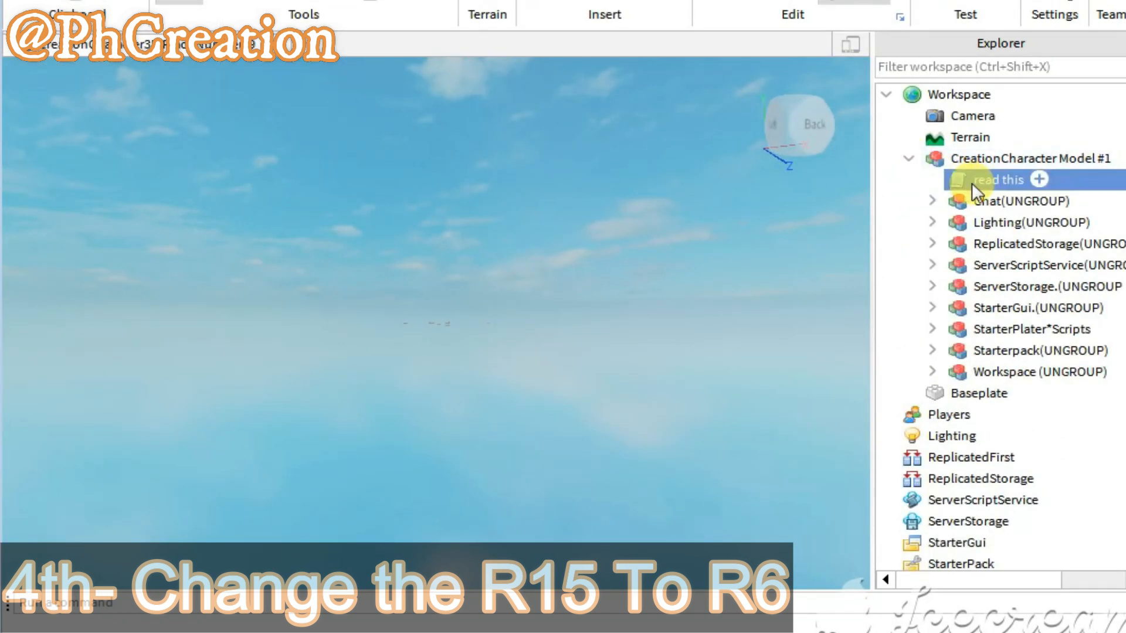
double_click(972, 181)
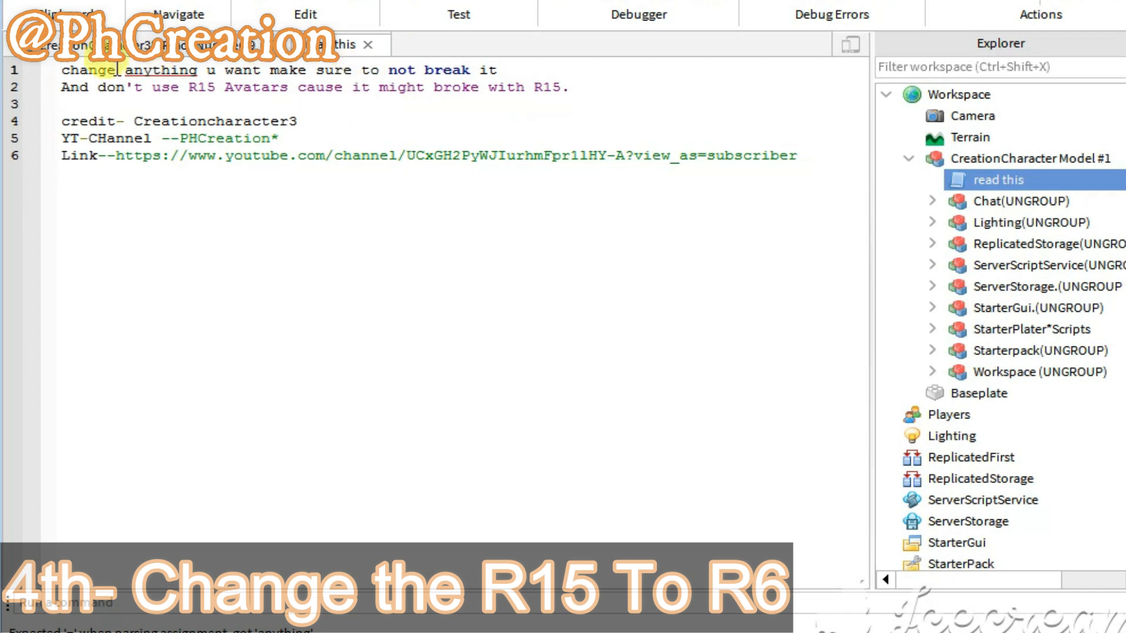
drag(61, 104, 746, 181)
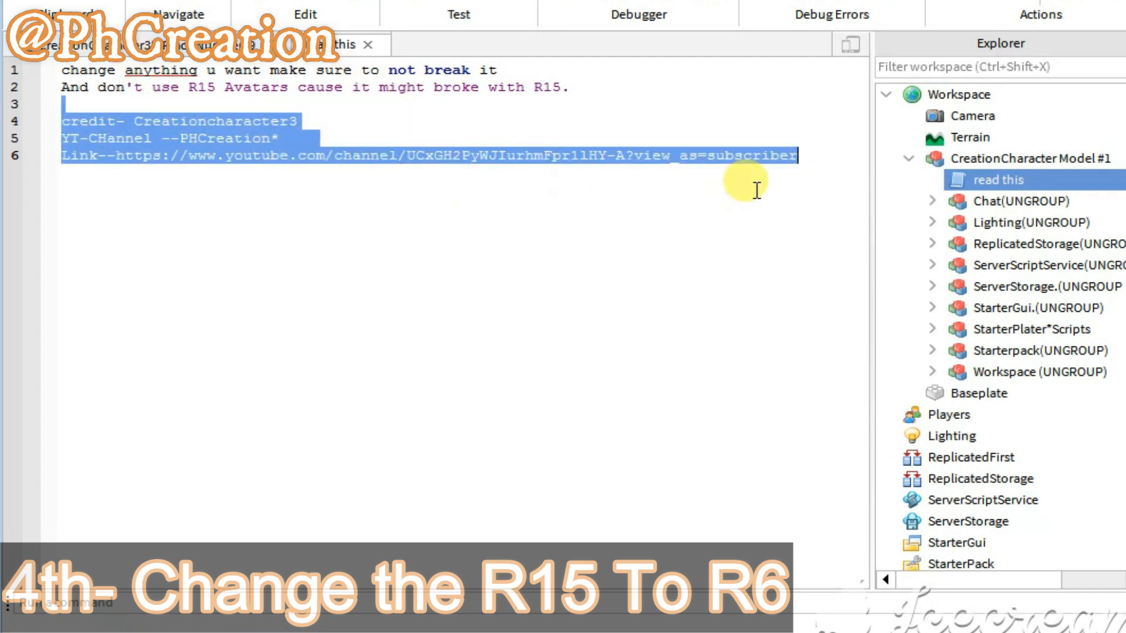
click(669, 223)
click(100, 47)
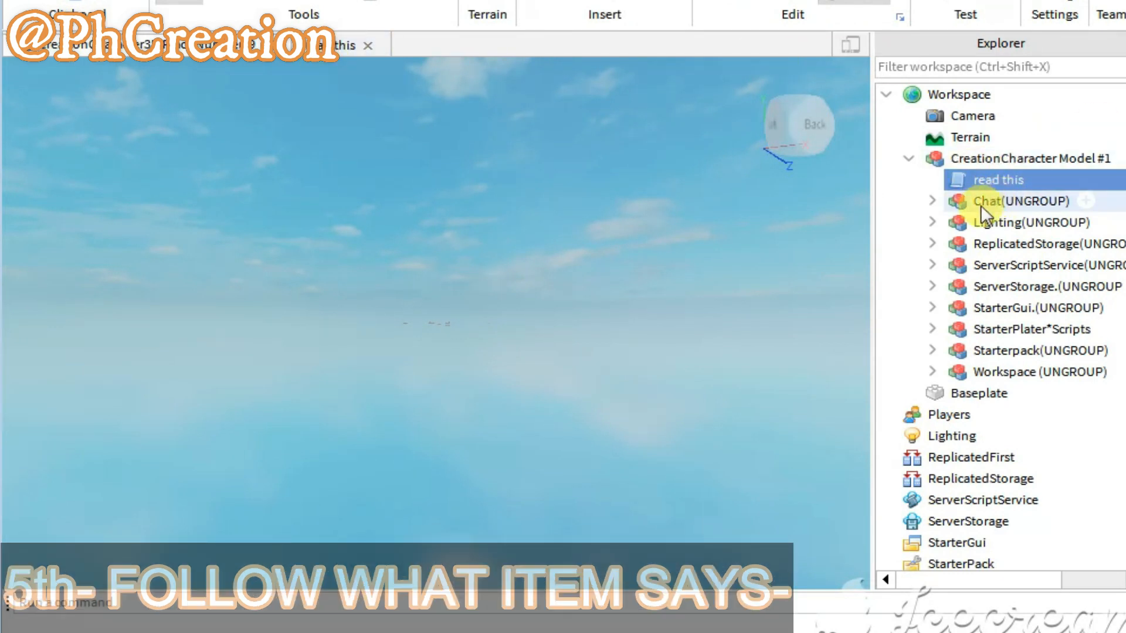
Move the Workspace (UNGROUP) group out of CreationCharacter Model #1 directly into Workspace.
click(1021, 372)
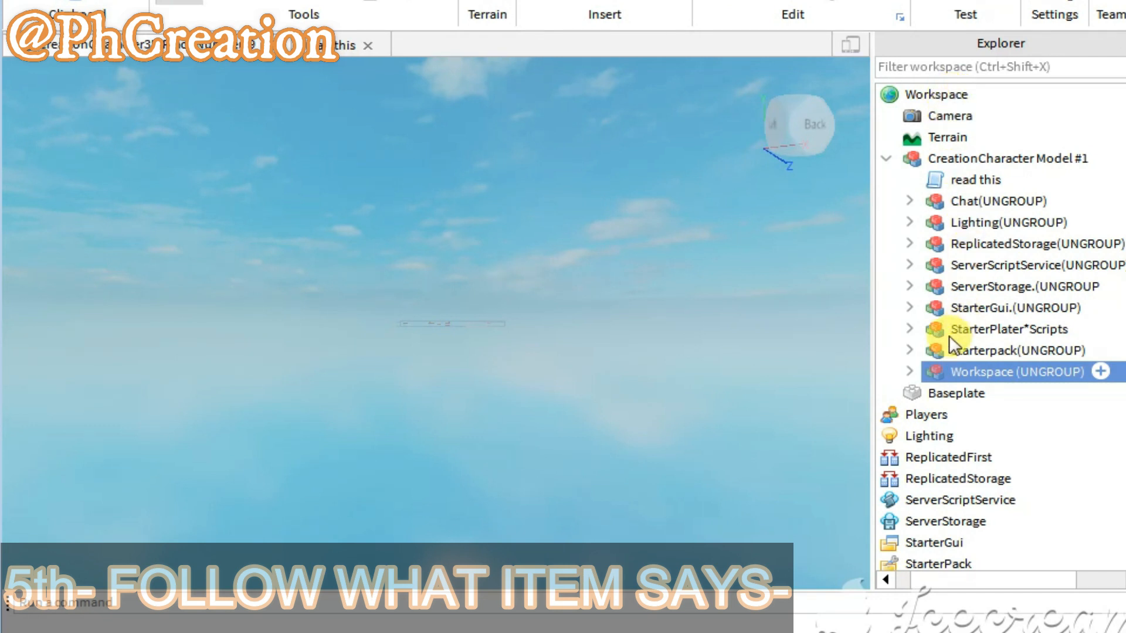
drag(950, 339, 951, 332)
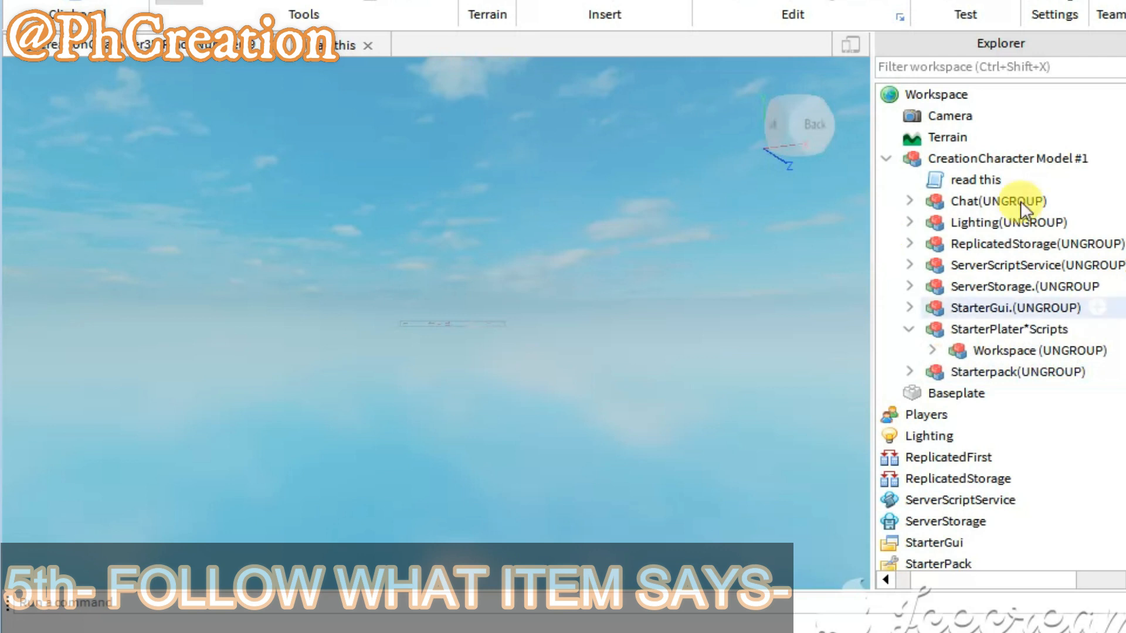
click(1009, 357)
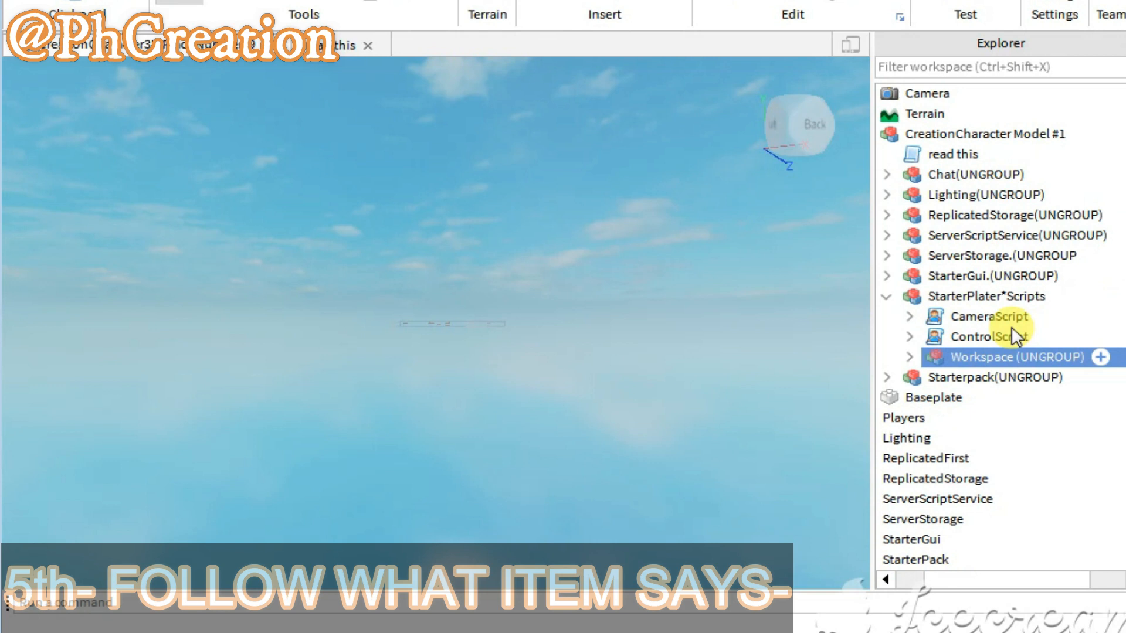
drag(1011, 327, 906, 98)
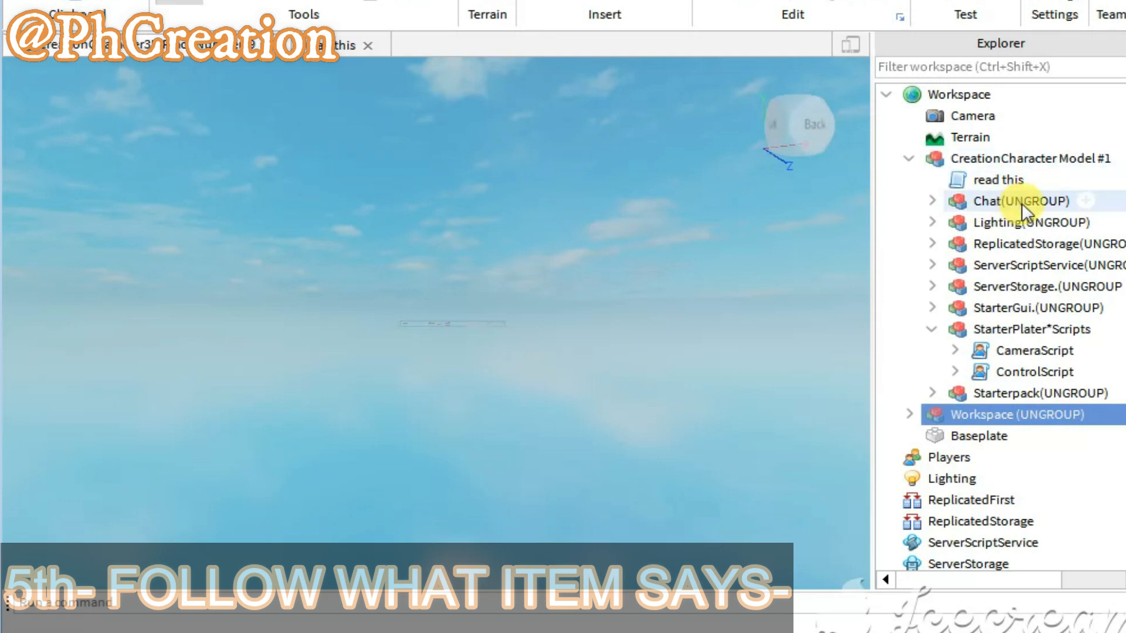
Move the model's Lighting(UNGROUP) group into Lighting and its ReplicatedStorage(UNGROUP) group into ReplicatedStorage.
drag(1021, 218, 988, 477)
drag(1024, 222, 1027, 525)
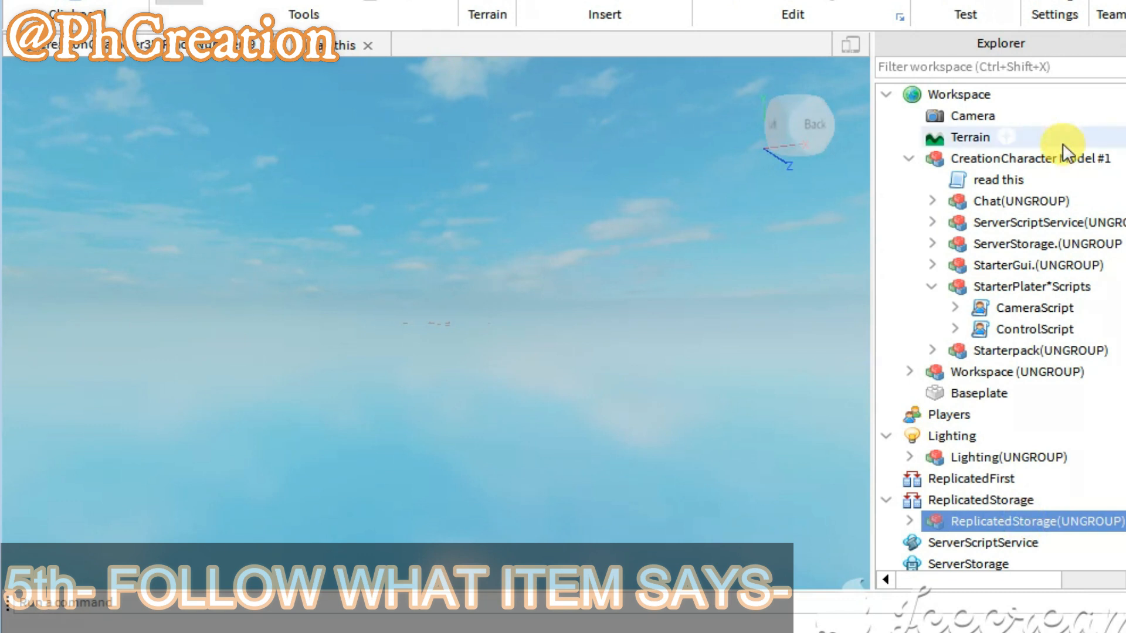
Move the ServerStorage.(UNGROUP group out of CreationCharacter Model #1 to its matching service.
click(1058, 225)
drag(1049, 244, 991, 457)
drag(1049, 530, 1055, 502)
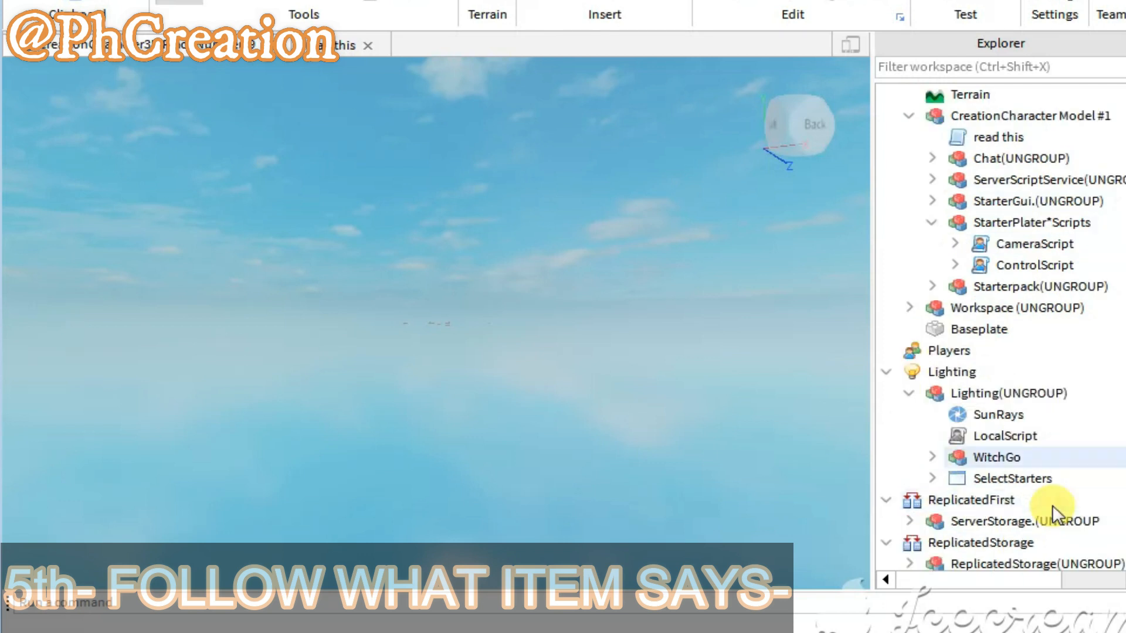
scroll(1019, 521, down, 1)
drag(1019, 461, 965, 393)
scroll(1047, 394, up, 4)
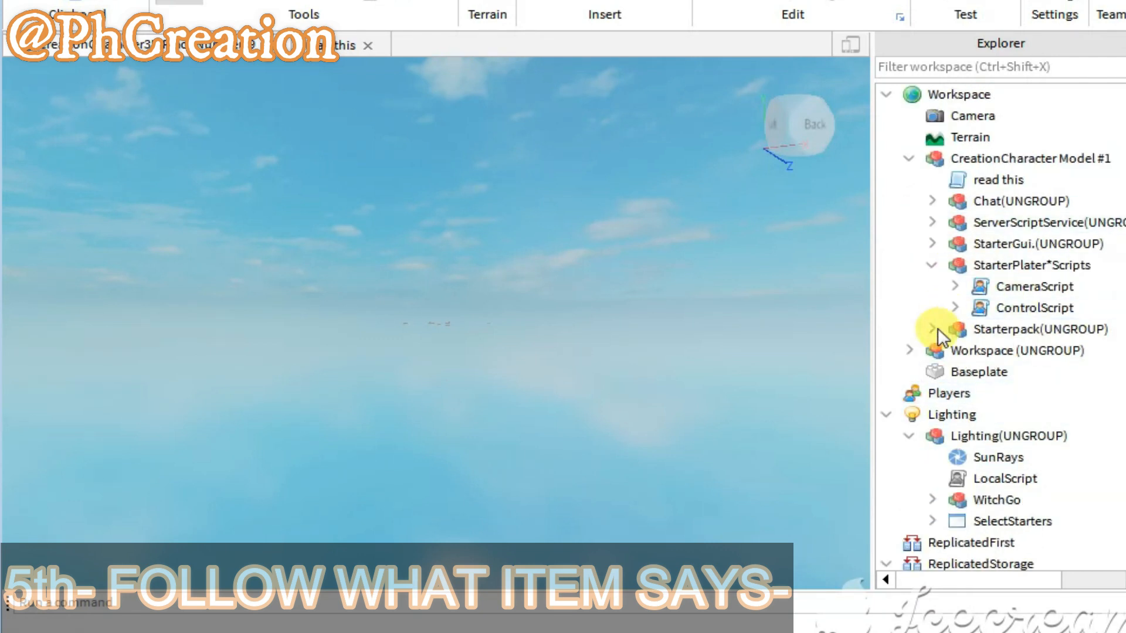
click(912, 346)
click(912, 346)
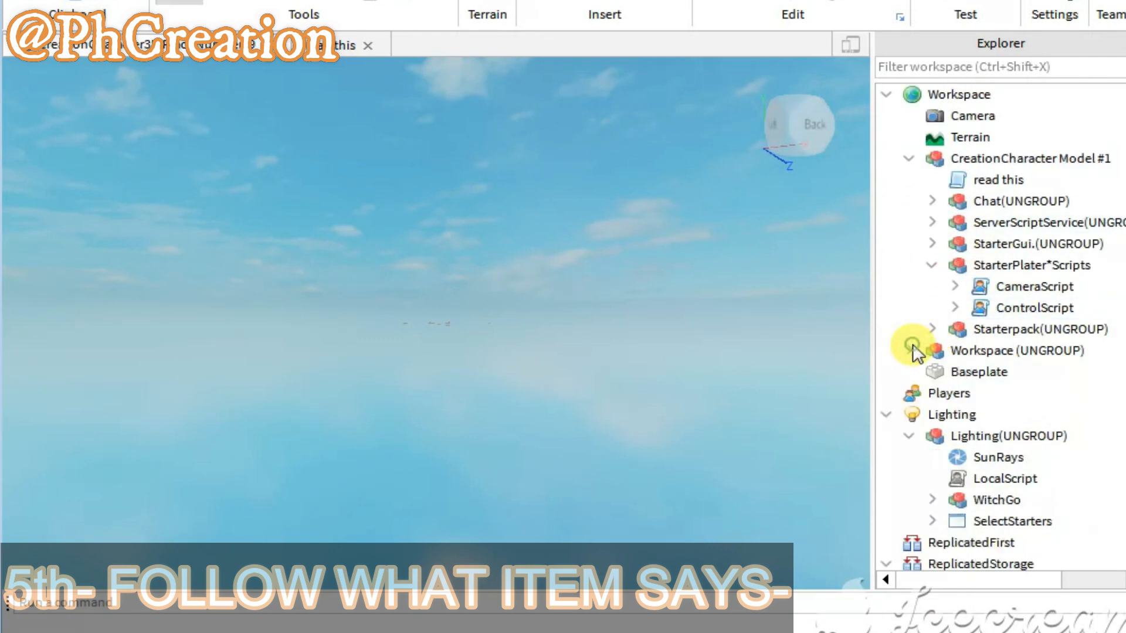
click(931, 269)
click(932, 267)
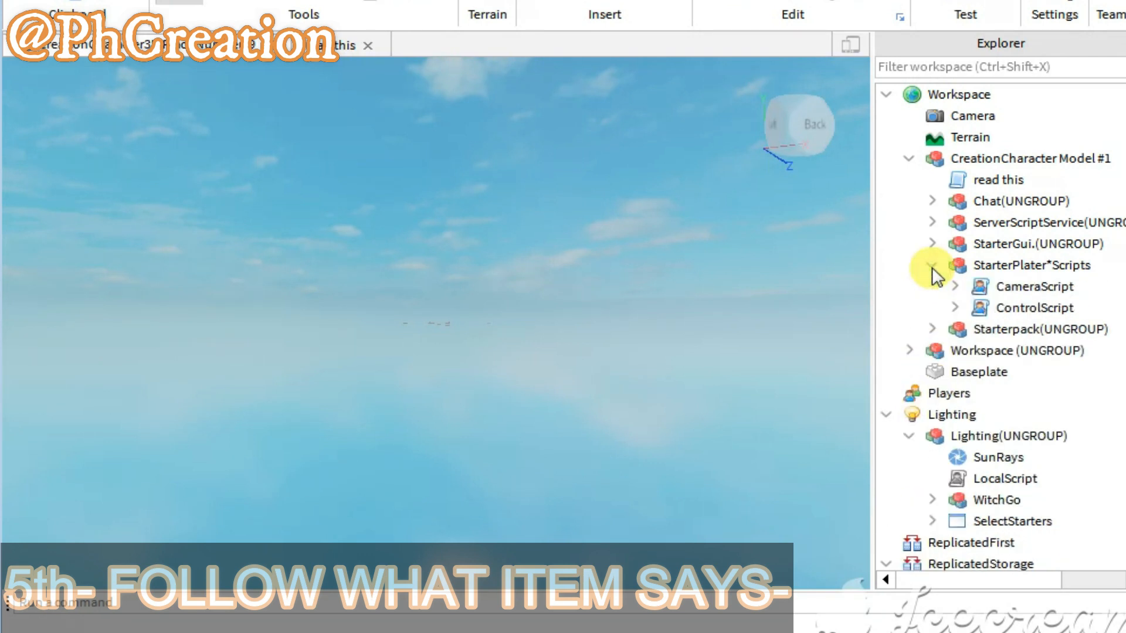
Move the Starterpack(UNGROUP) group out of CreationCharacter Model #1 into StarterPack and its Chat(UNGROUP) group into Chat.
click(991, 325)
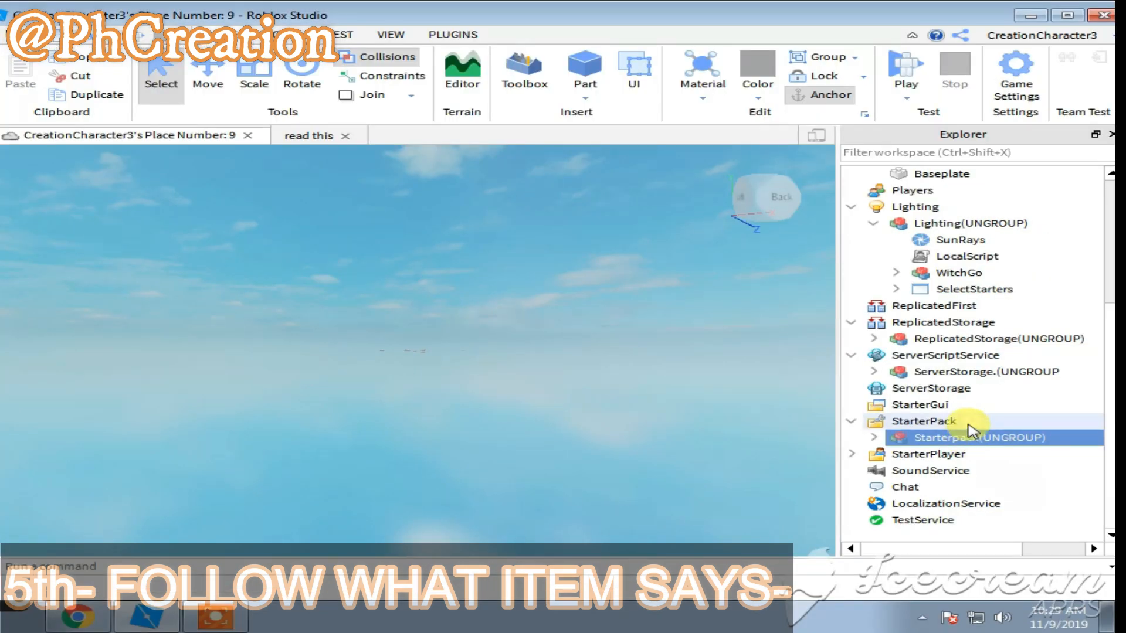
scroll(943, 434, up, 4)
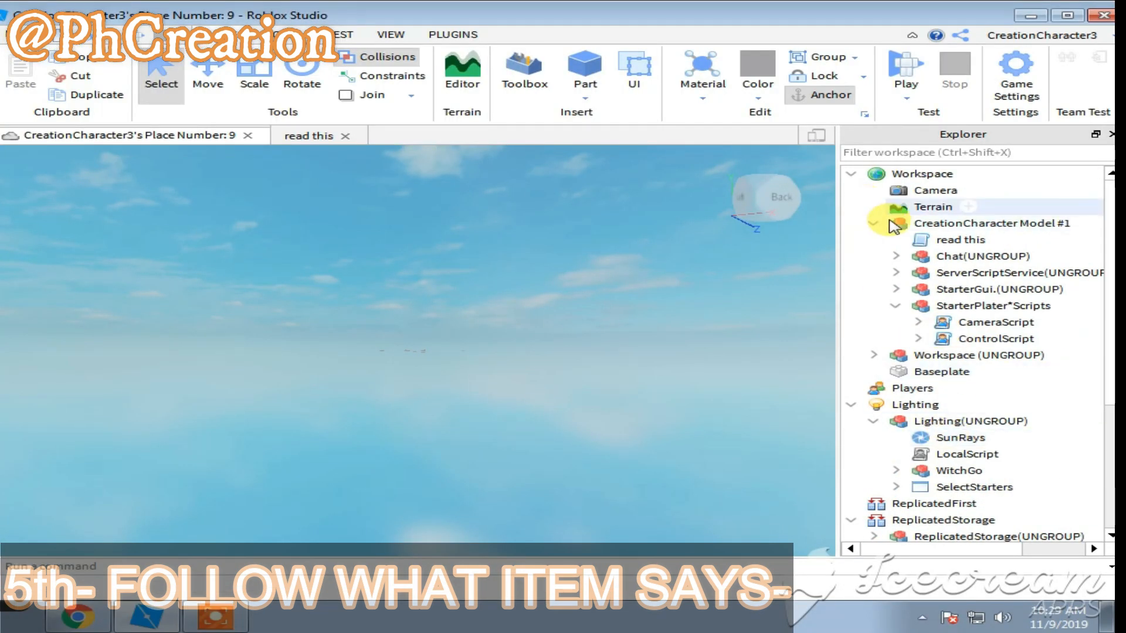
drag(961, 268, 941, 473)
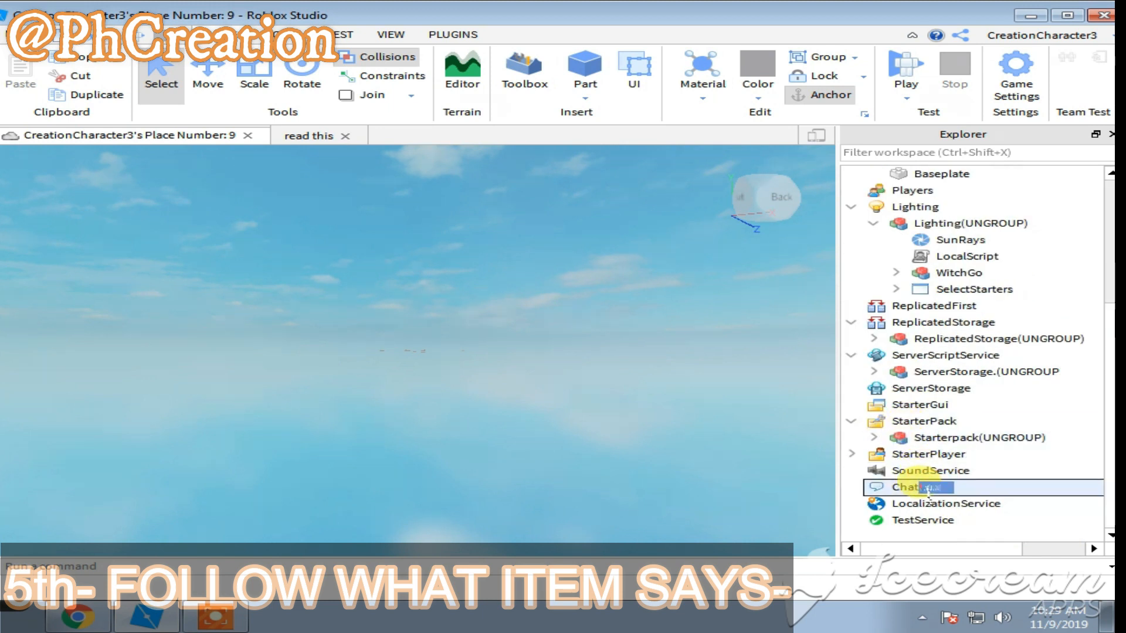
Move the model's ServerScriptService(UNGROUP) group into ServerScriptService and the misplaced ServerStorage.(UNGROUP group into ServerStorage.
scroll(961, 492, up, 4)
drag(953, 258, 988, 425)
Move the StarterGui.(UNGROUP) group out of CreationCharacter Model #1 into the StarterGui service.
scroll(988, 425, up, 3)
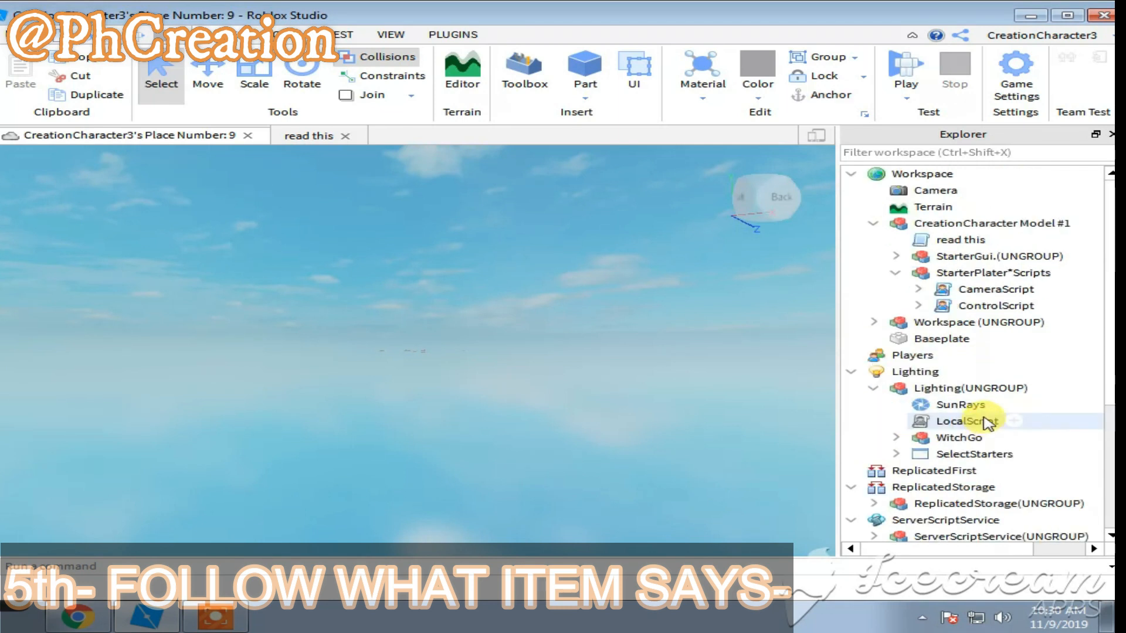
click(896, 273)
drag(953, 258, 944, 387)
scroll(997, 378, down, 1)
scroll(992, 373, down, 1)
click(991, 370)
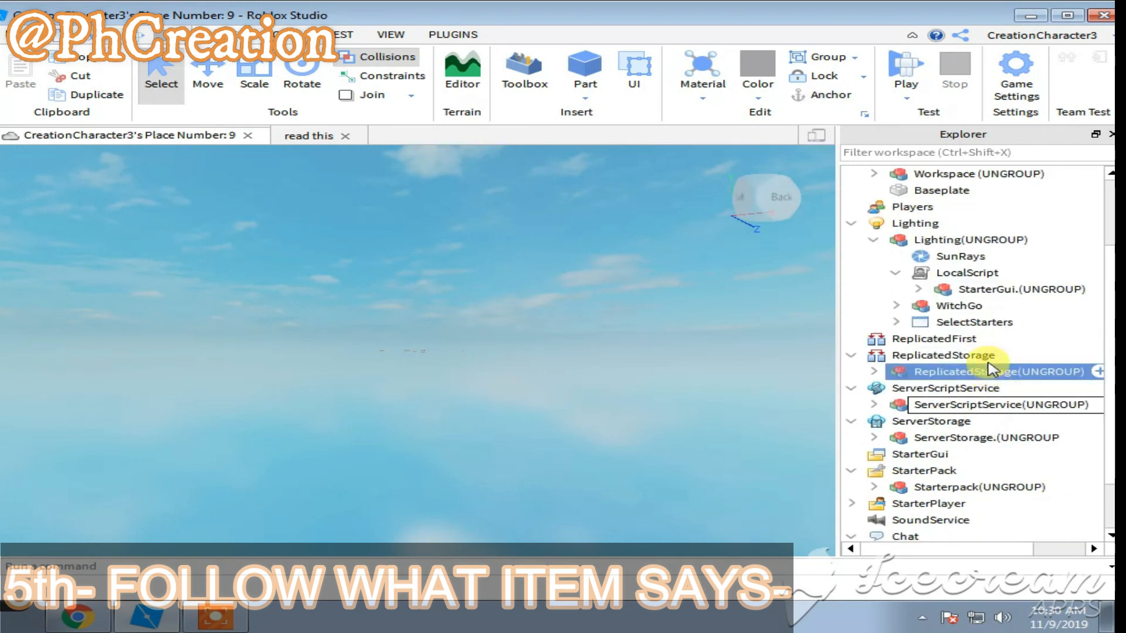
drag(989, 289, 922, 453)
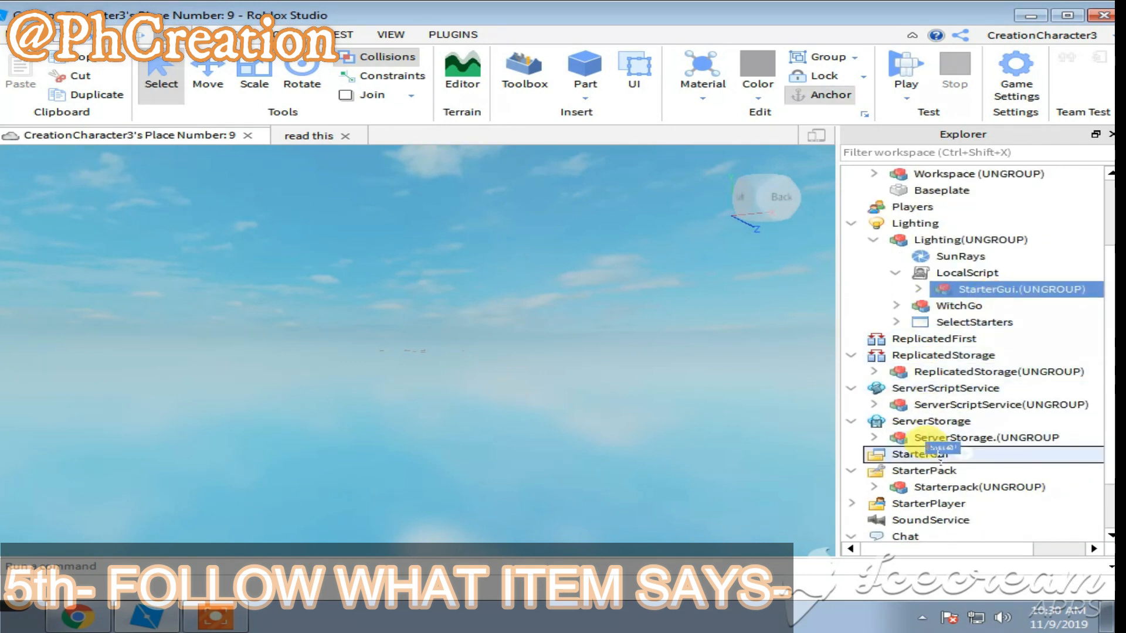
Move the model's StarterPlater*Scripts group into StarterPlayerScripts under StarterPlayer and ungroup it there.
scroll(924, 452, up, 2)
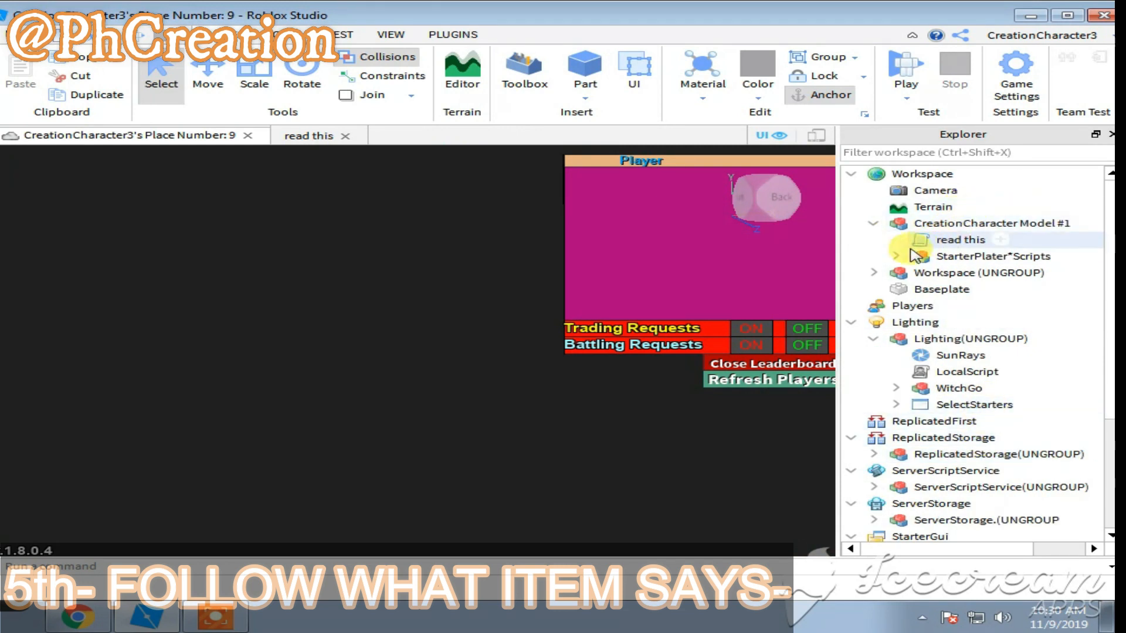
click(945, 240)
drag(946, 258, 930, 466)
scroll(905, 352, down, 3)
click(970, 439)
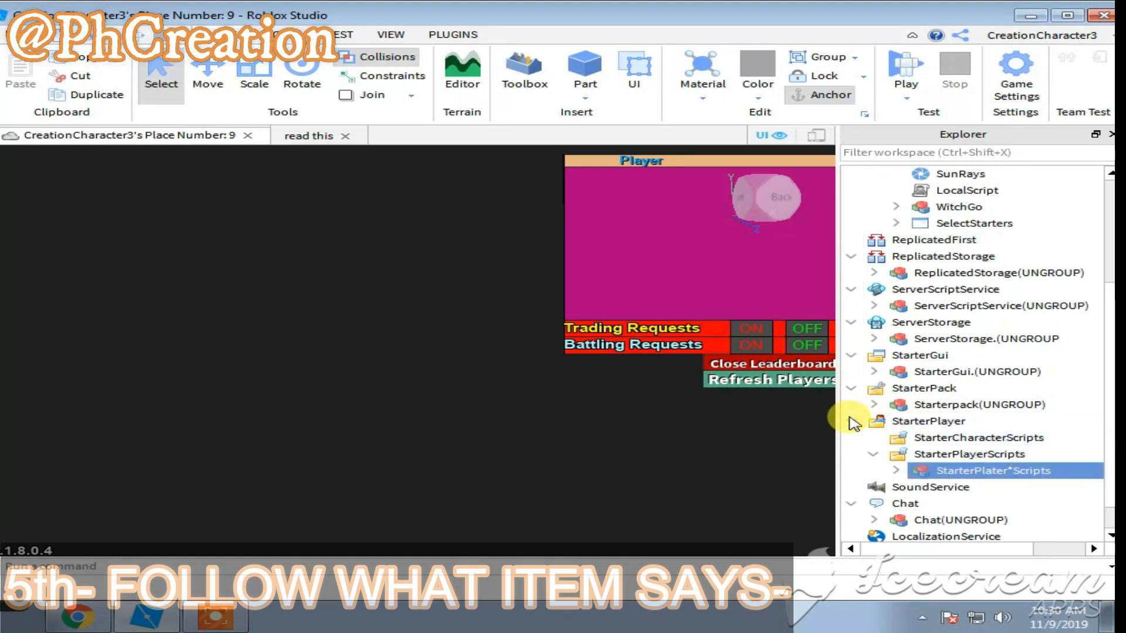
click(858, 62)
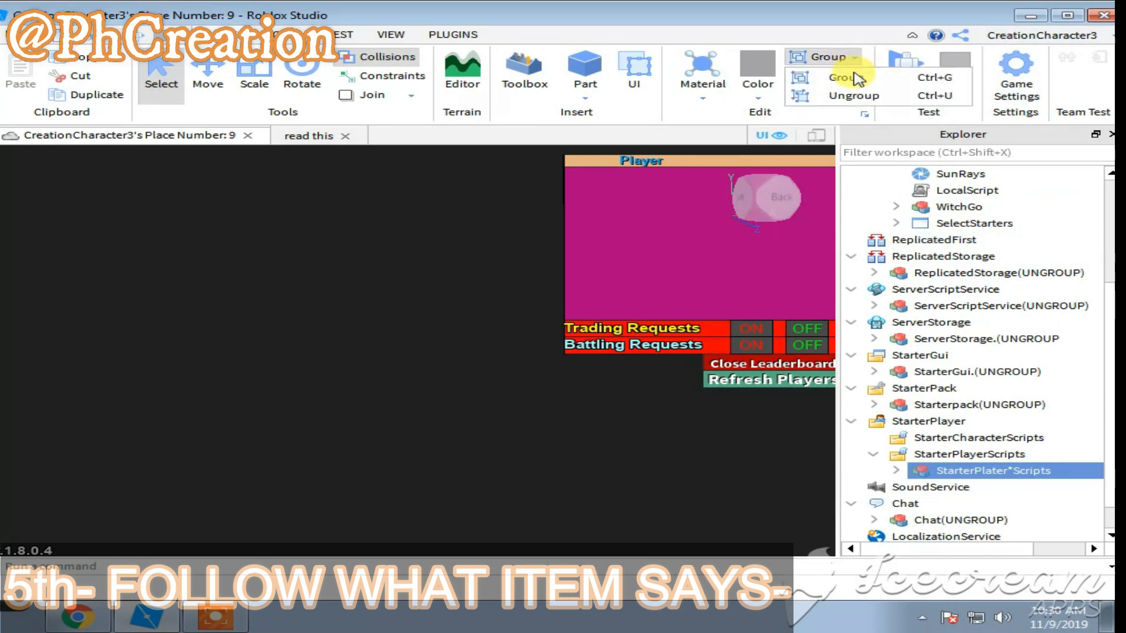
click(844, 93)
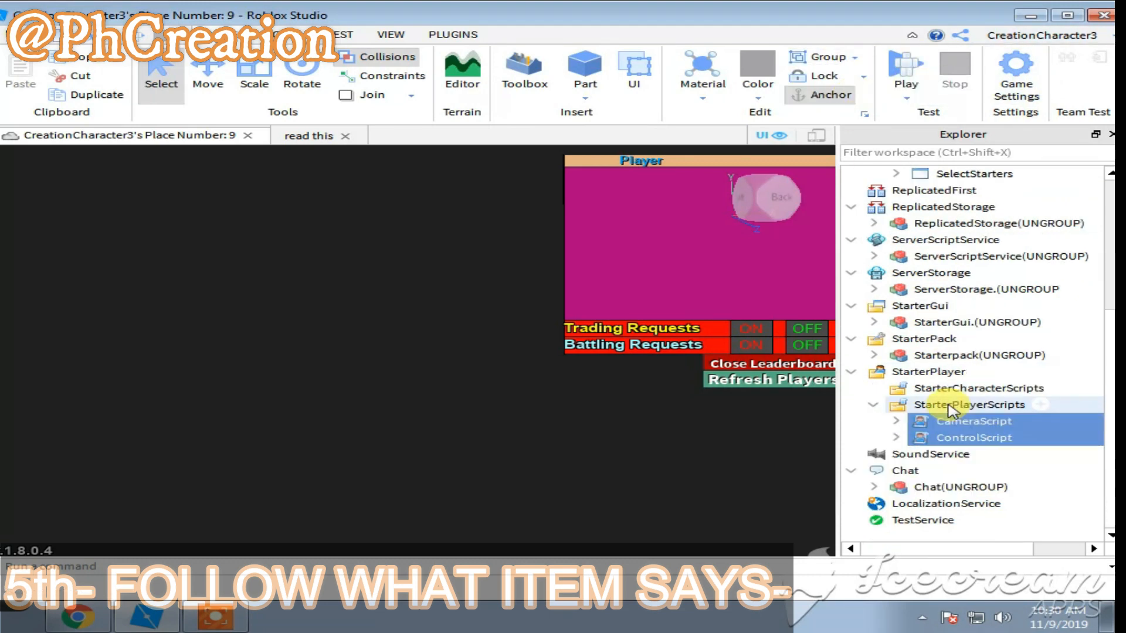
Ungroup the Chat(UNGROUP) group inside Chat and the Starterpack(UNGROUP) group inside StarterPack.
click(957, 485)
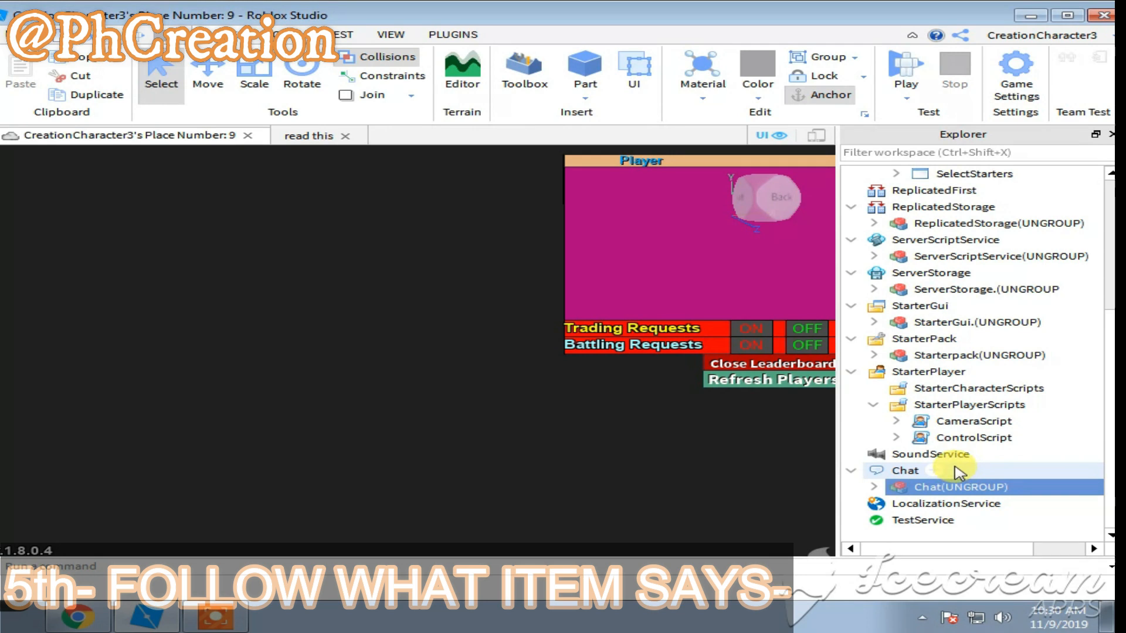
key(ctrl+u)
click(972, 354)
key(ctrl+u)
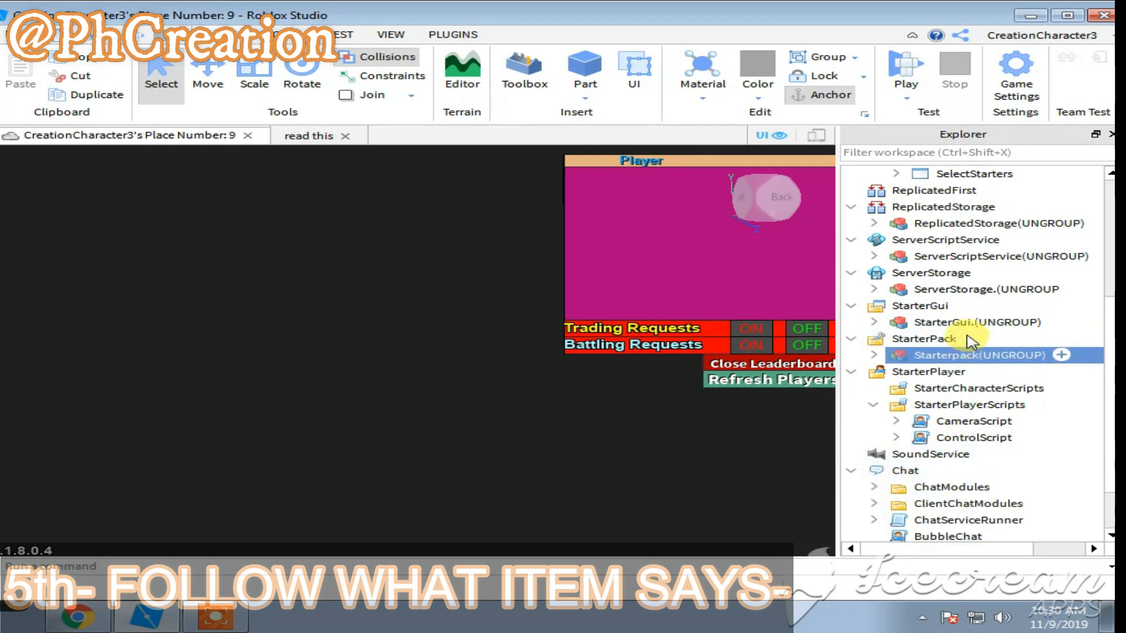
Ungroup the StarterGui.(UNGROUP) group inside StarterGui and collapse the StarterGui service.
click(975, 324)
key(ctrl+u)
click(974, 289)
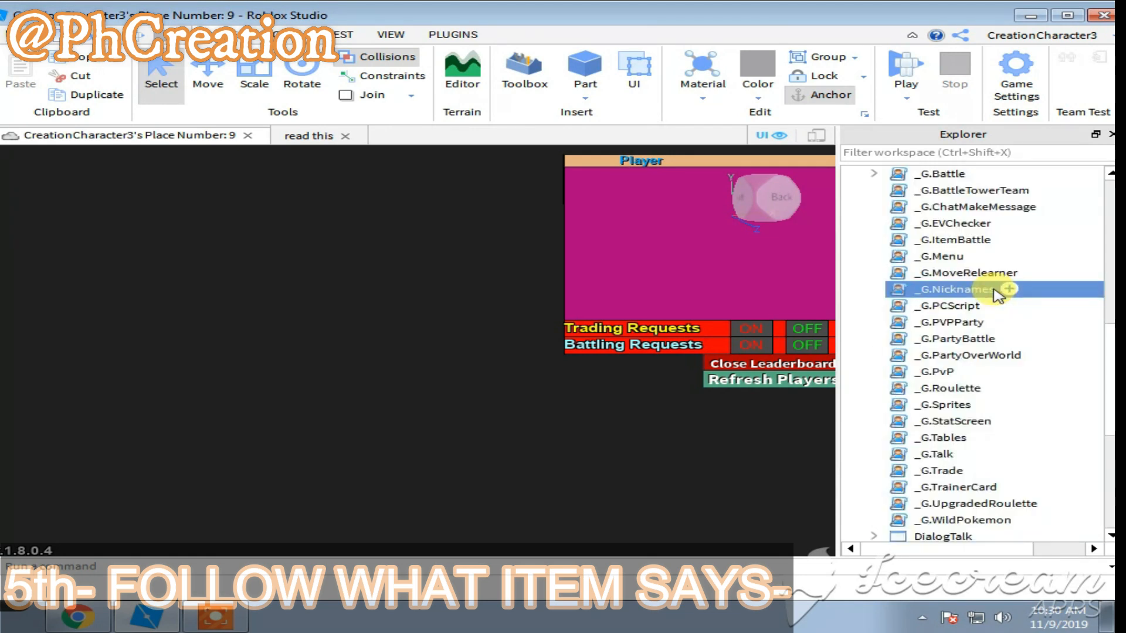
scroll(974, 294, up, 4)
scroll(868, 276, up, 4)
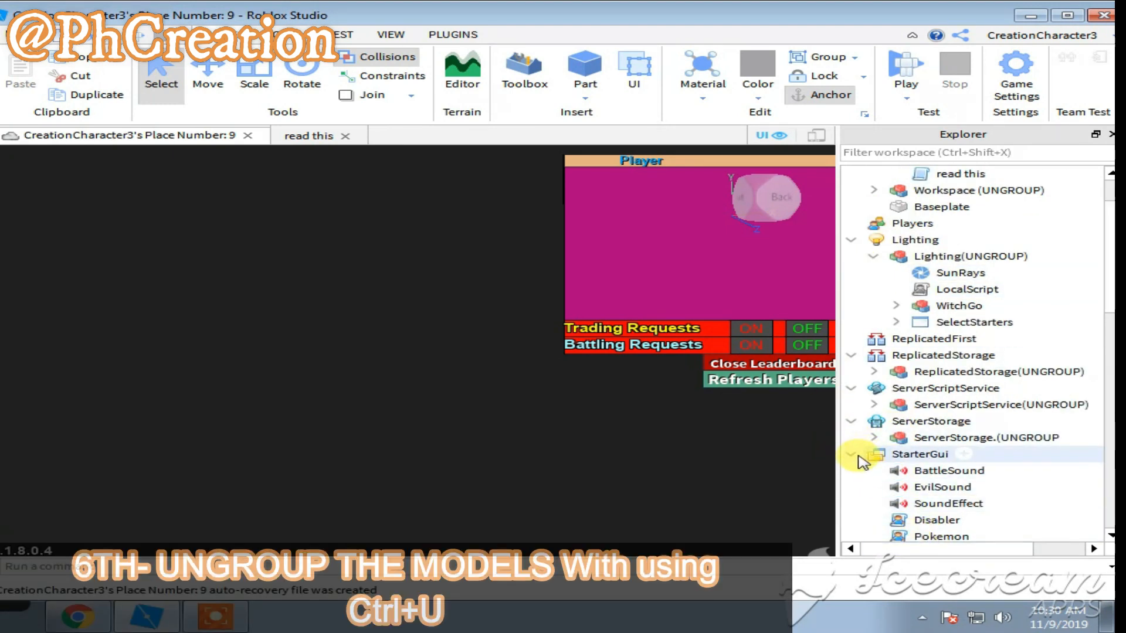
click(852, 454)
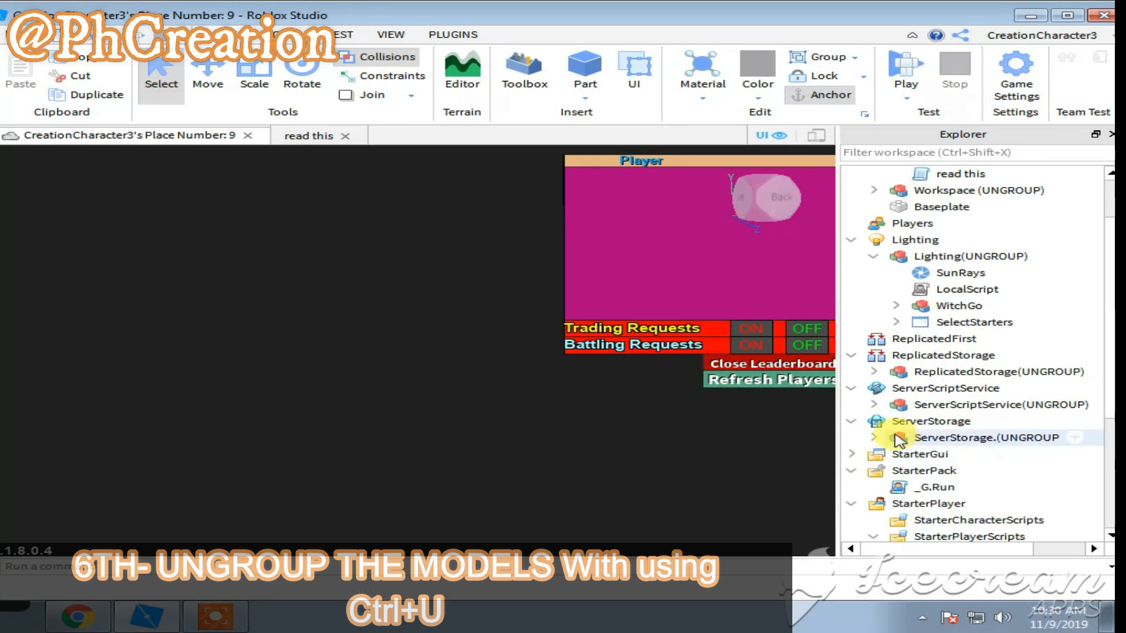
Ungroup the ServerStorage.(UNGROUP group inside ServerStorage and the ServerScriptService(UNGROUP) group inside ServerScriptService.
double_click(915, 437)
key(ctrl+u)
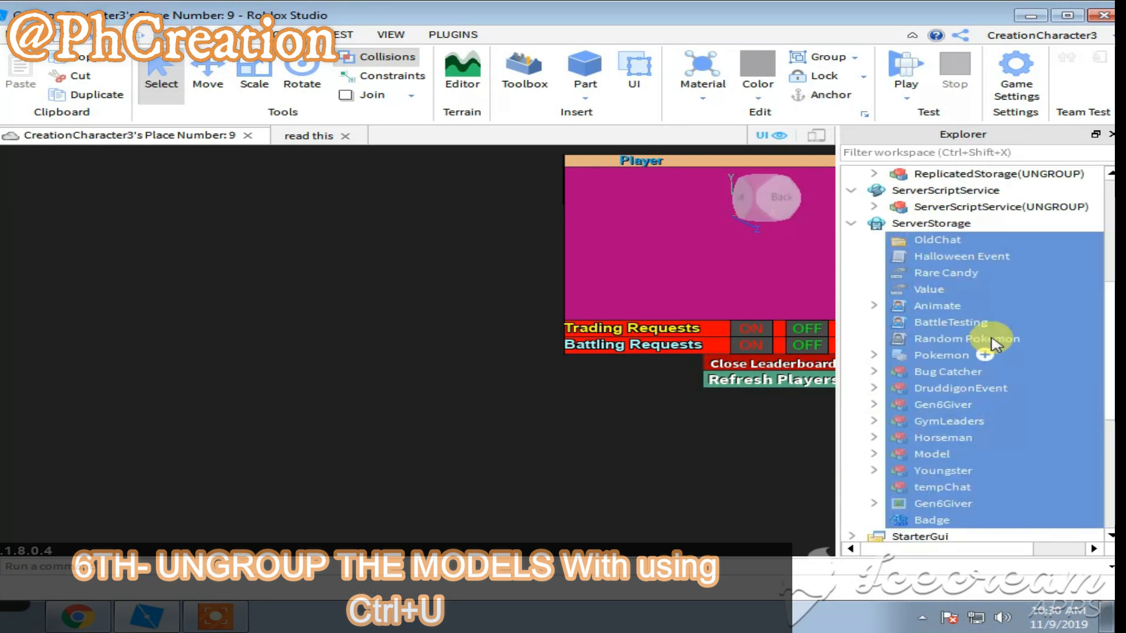
click(1005, 207)
key(ctrl+u)
Ungroup the ReplicatedStorage(UNGROUP) group inside ReplicatedStorage.
scroll(1005, 219, up, 2)
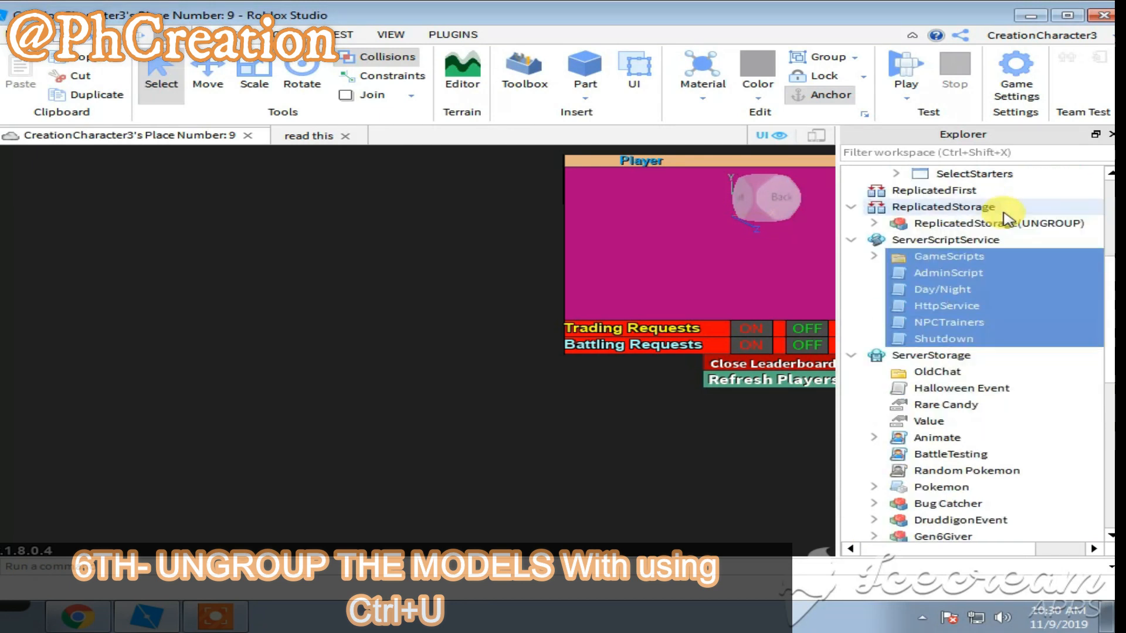
click(994, 274)
key(ctrl+u)
scroll(994, 282, up, 3)
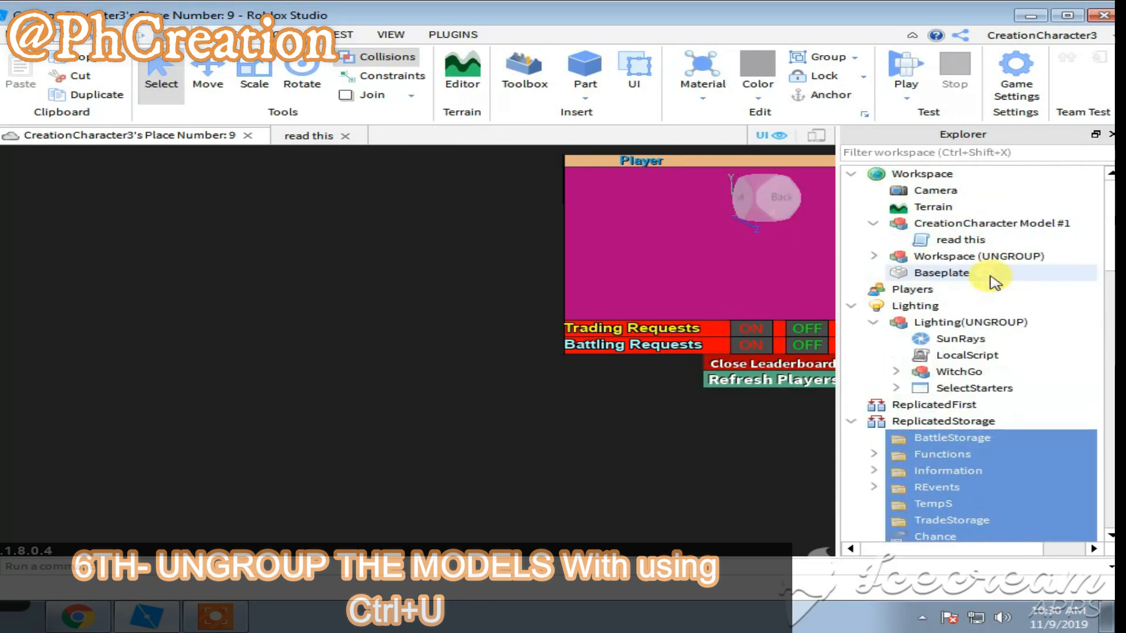